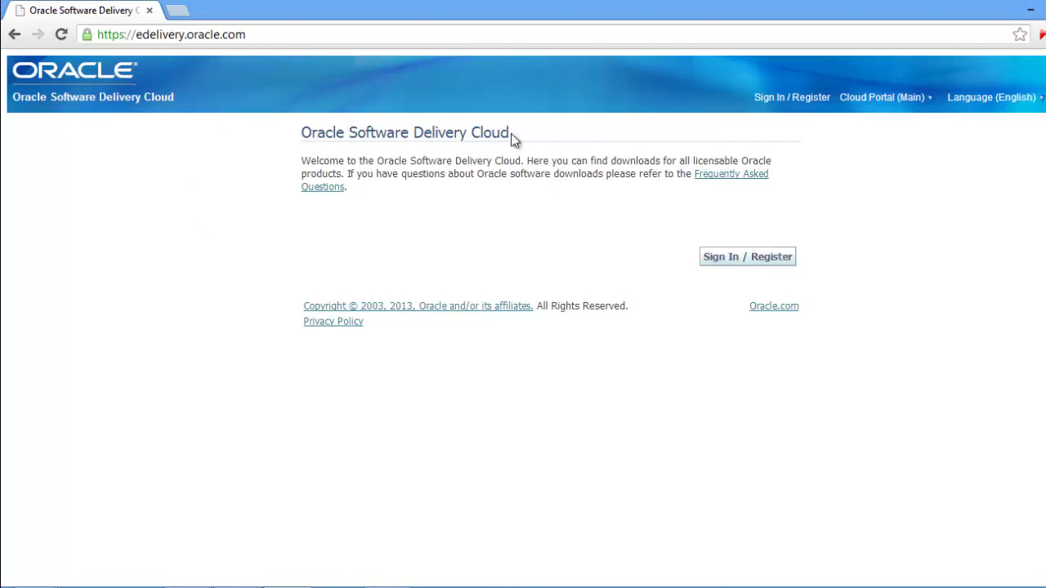
Sign in to Oracle Software Delivery Cloud with the pasted password
left_click(779, 258)
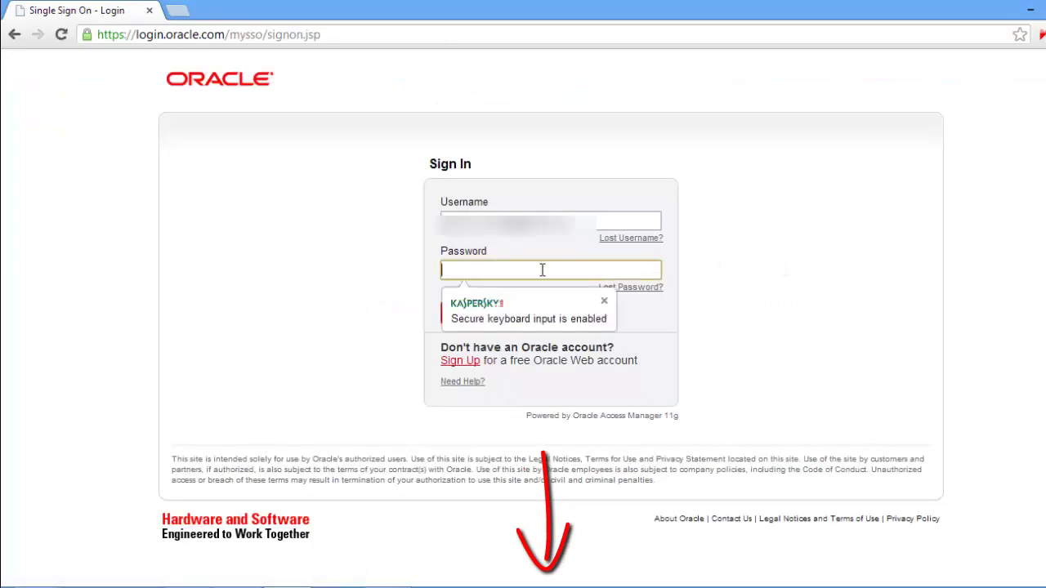
right_click(542, 270)
left_click(548, 355)
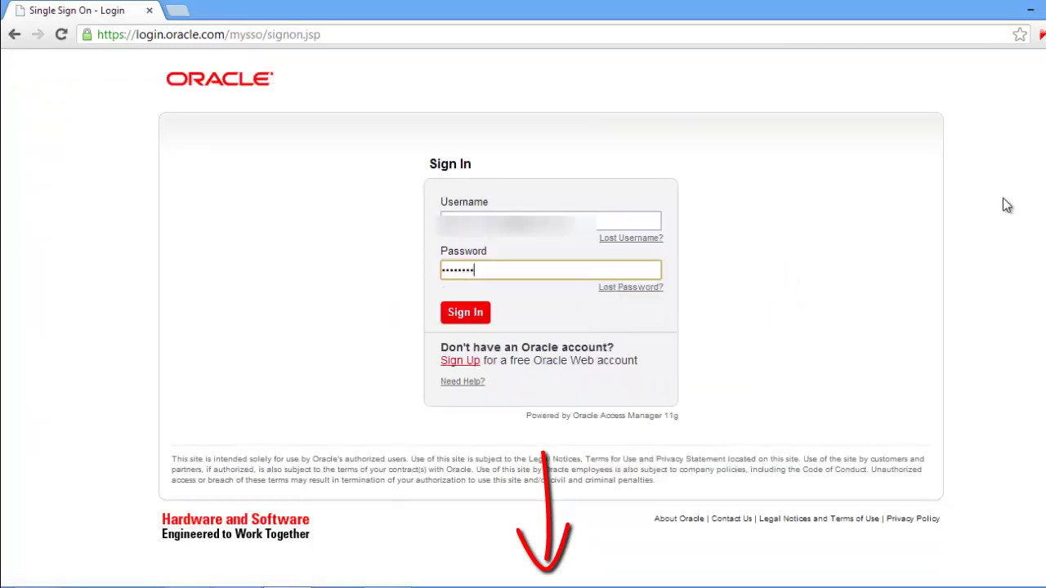
left_click(466, 315)
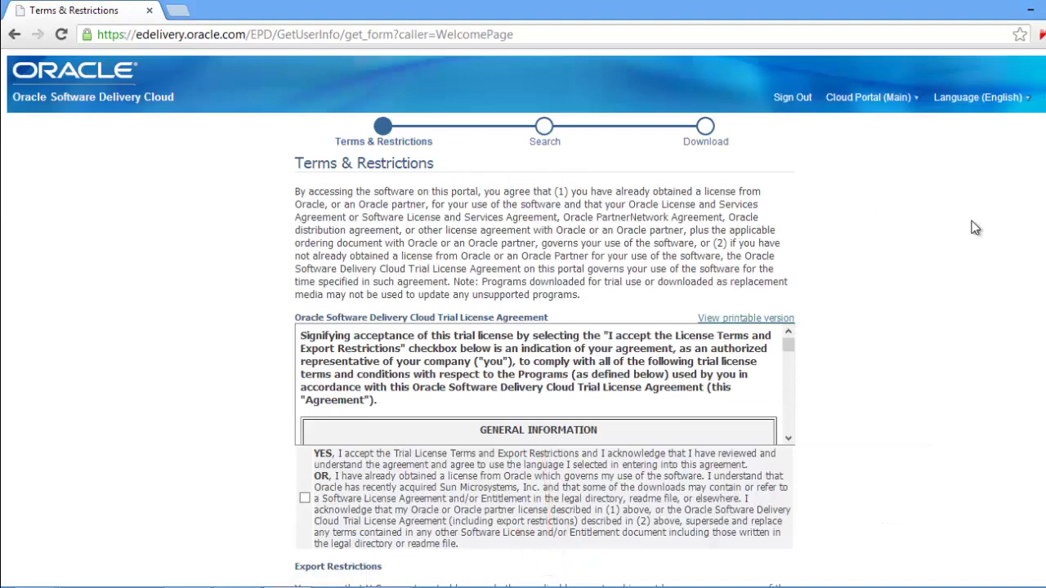
Accept the trial license terms and the export restrictions
scroll(790, 280, "down", 2)
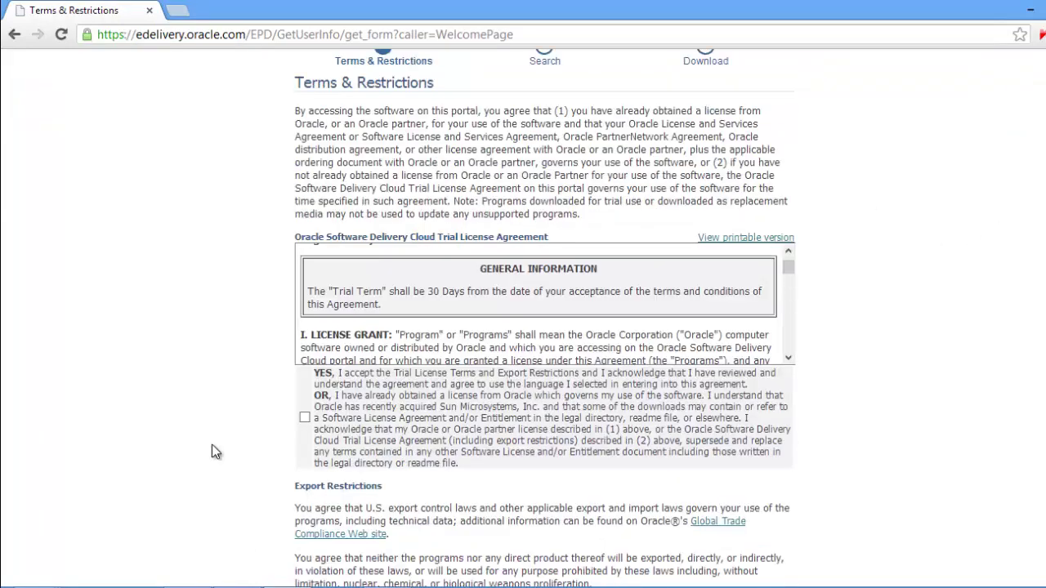
left_click(304, 418)
scroll(923, 352, "down", 3)
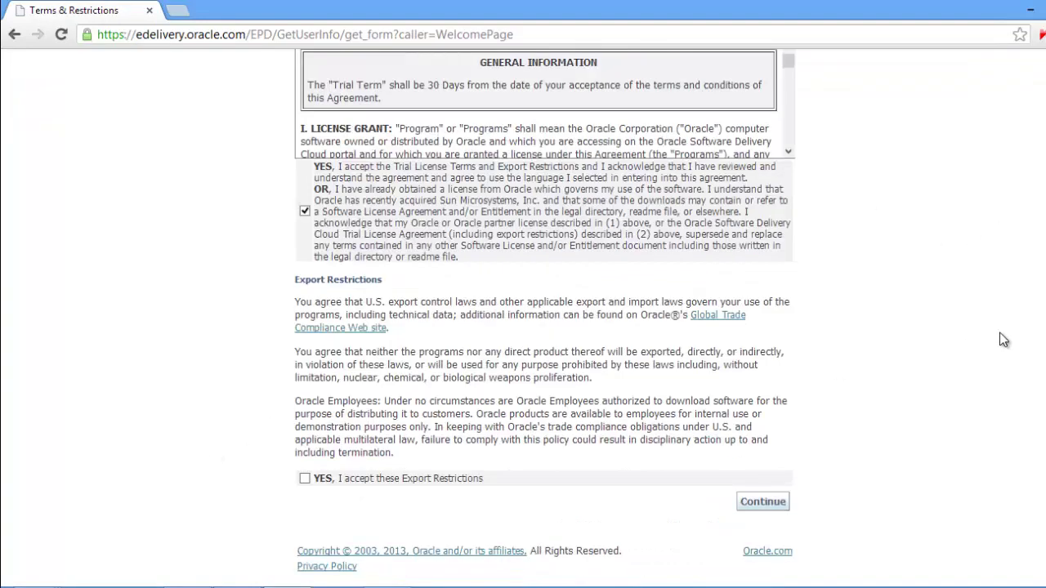
left_click(305, 480)
Search media packs for Primavera Applications on Microsoft Windows x64 (64-bit)
left_click(766, 502)
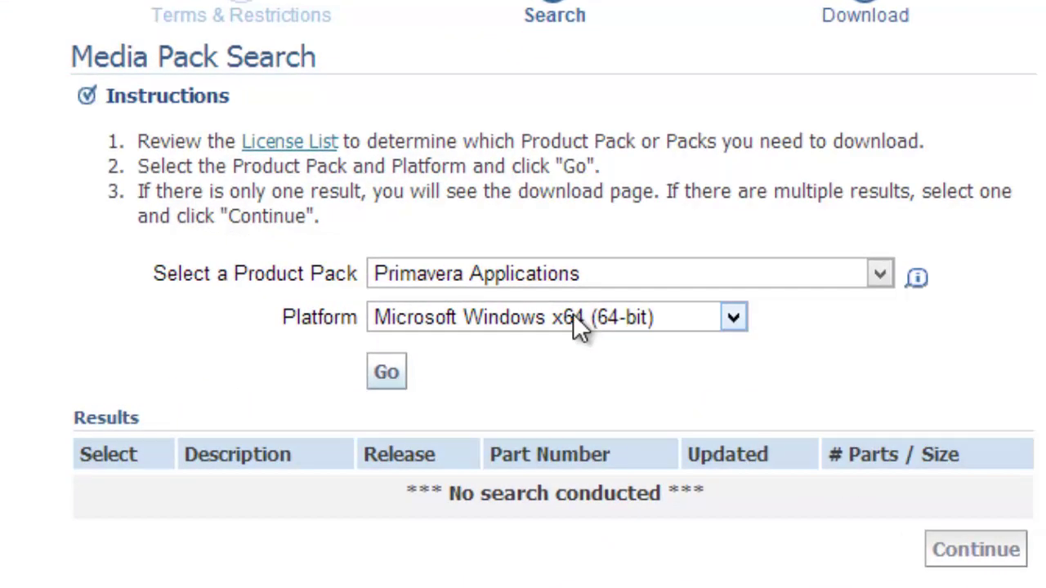
left_click(884, 273)
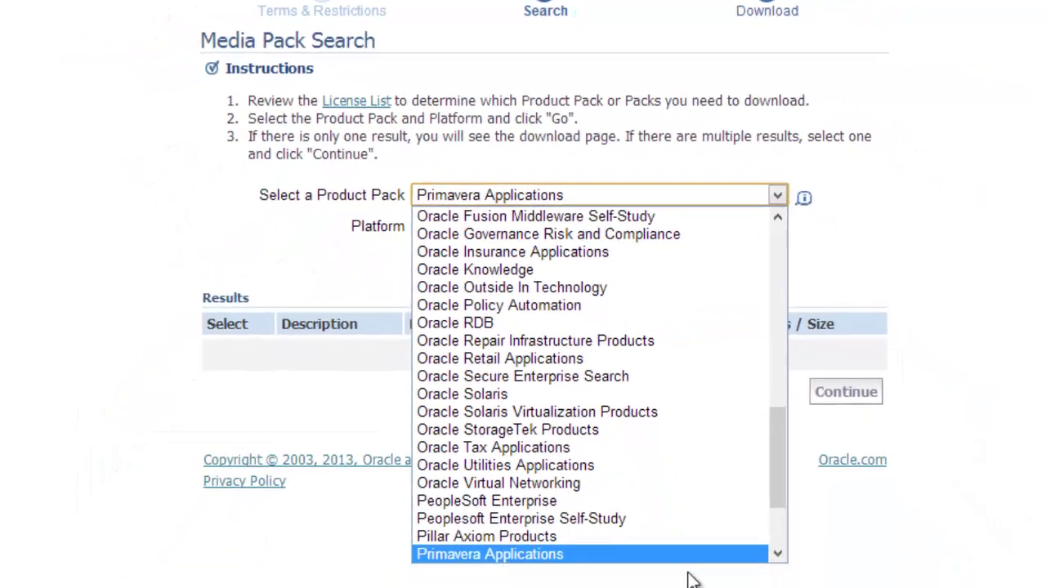
scroll(689, 531, "down", 2)
scroll(544, 544, "up", 2)
left_click(547, 550)
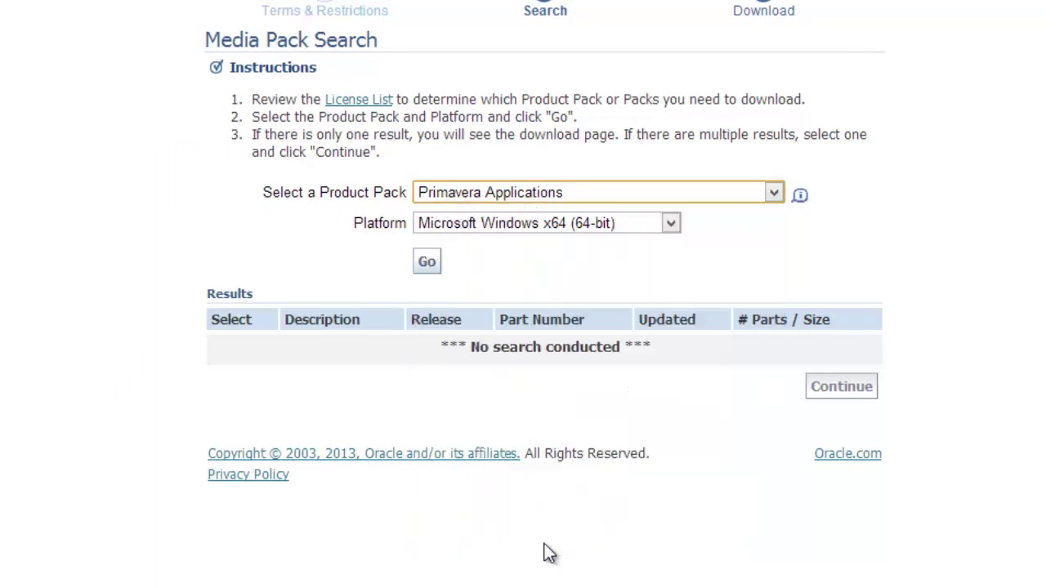
left_click(669, 226)
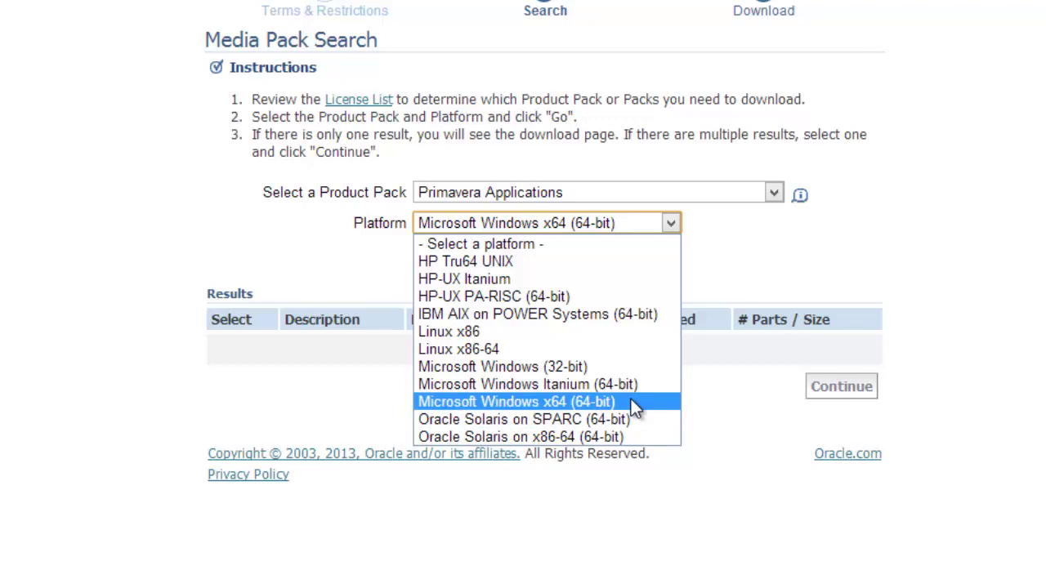
left_click(632, 402)
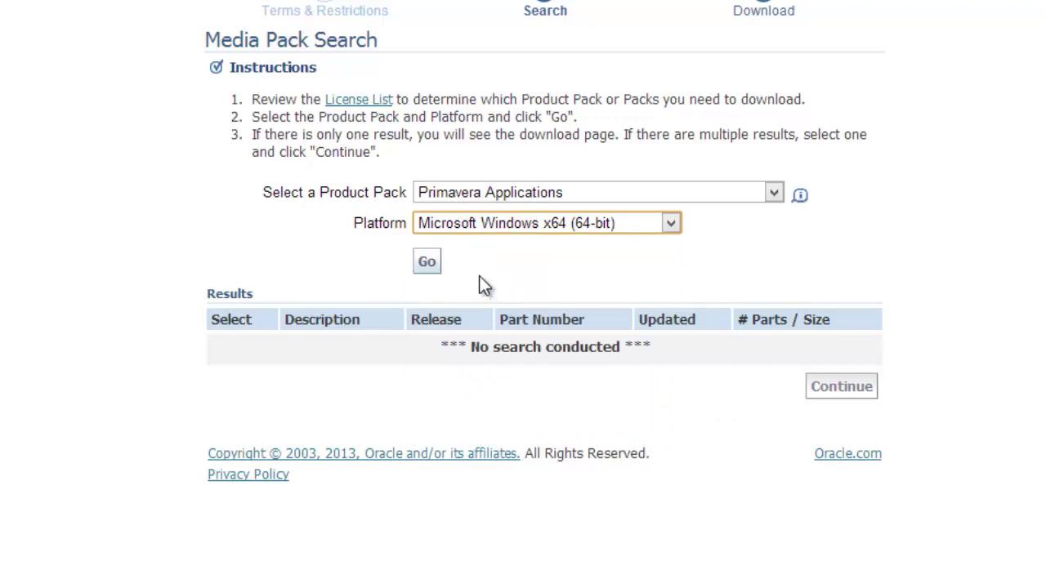
left_click(425, 263)
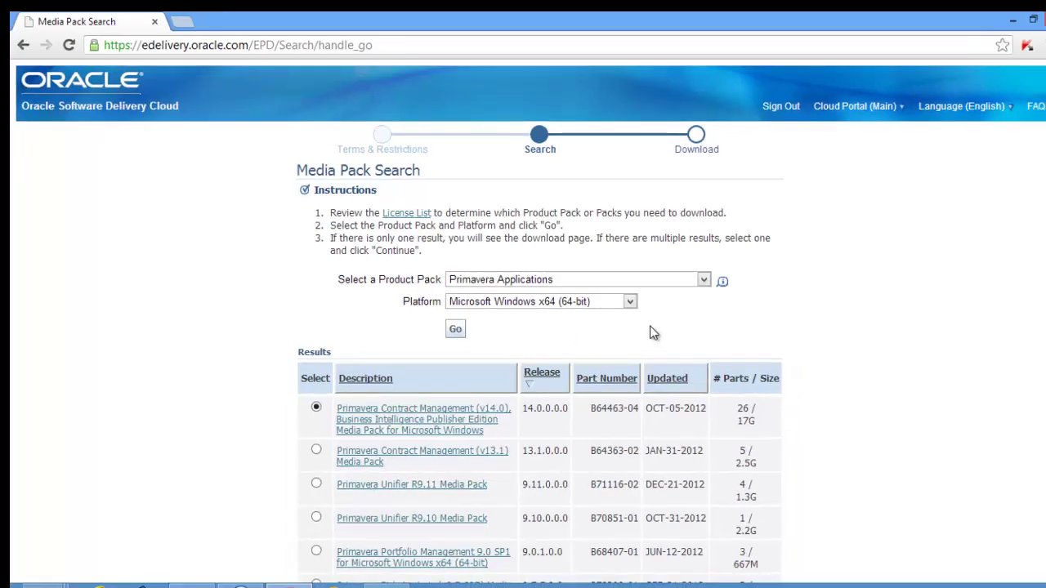
scroll(721, 323, "down", 2)
scroll(721, 323, "down", 1)
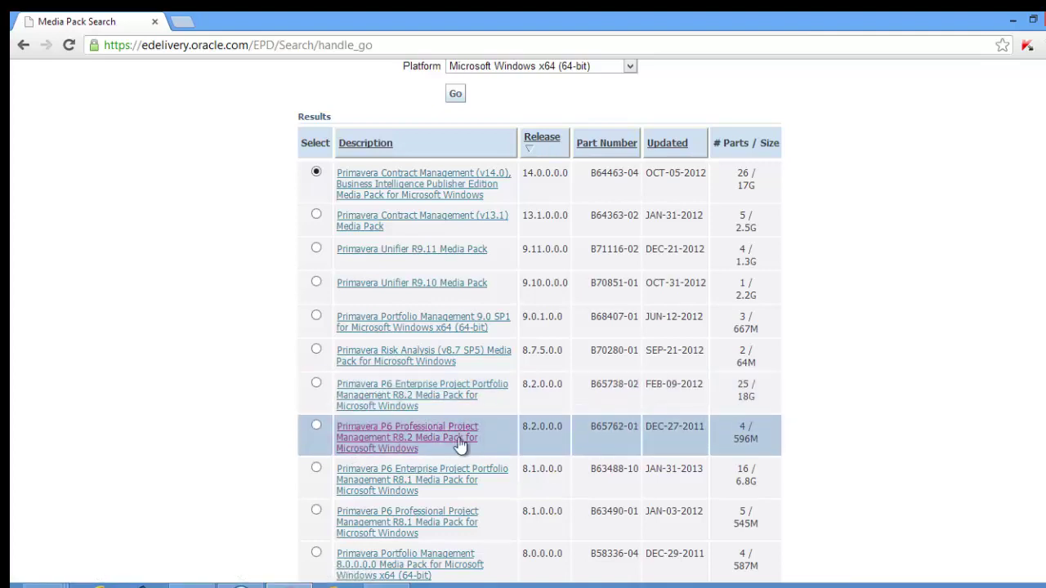
Download Primavera P6 Professional Applications R8.2 (V29718-01) from the P6 Professional R8.2 media pack
left_click(401, 449)
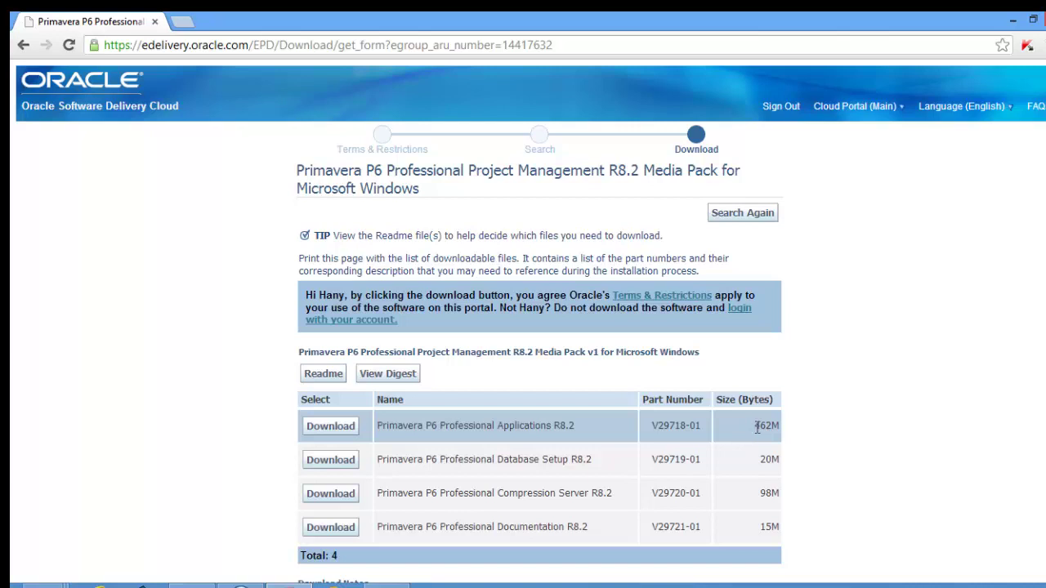
left_click(346, 430)
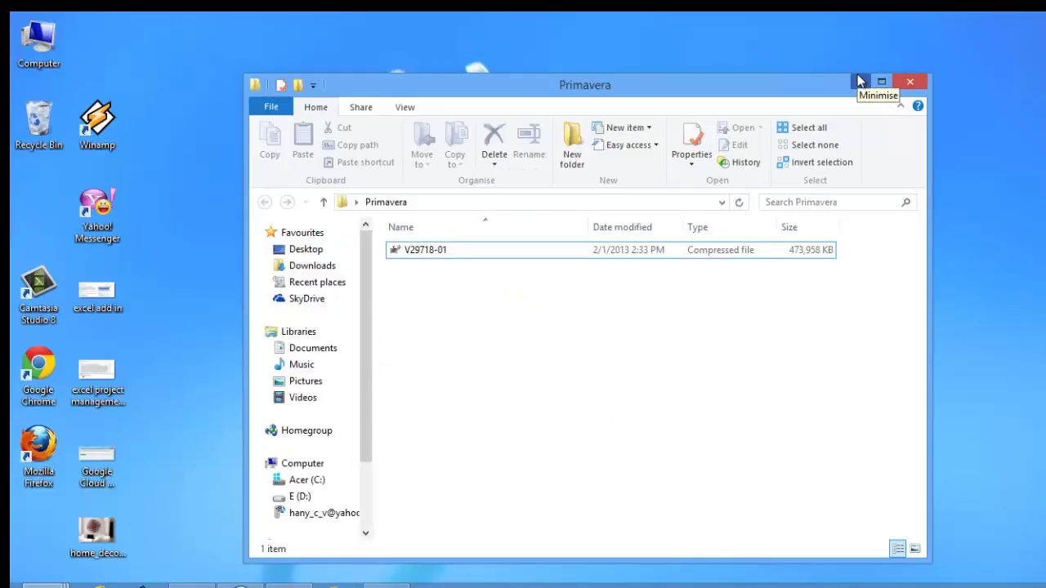
Open V29718-01.zip in Unpacker and unpack the entire archive into Downloads
left_click(441, 258)
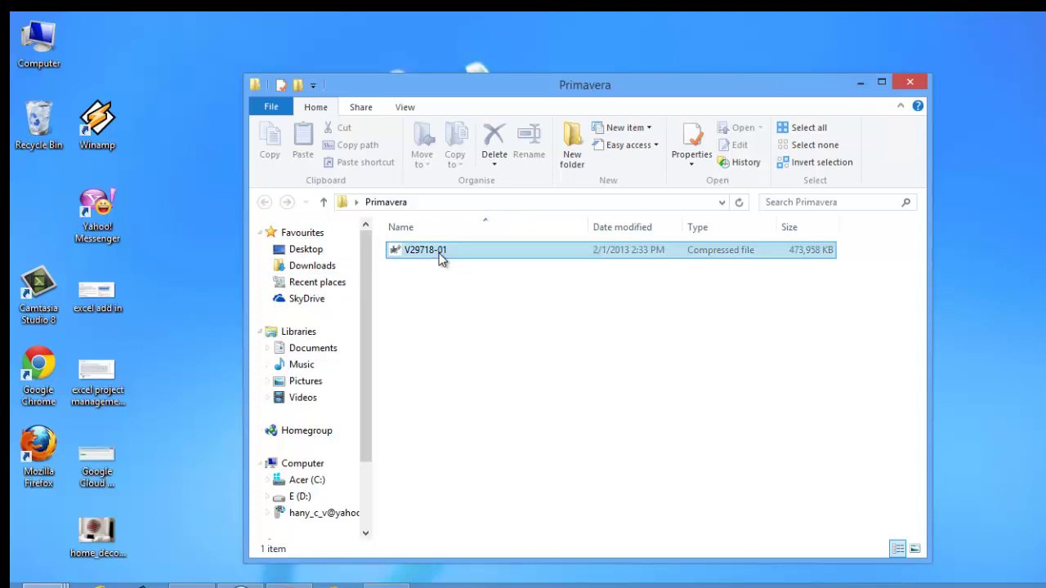
right_click(441, 258)
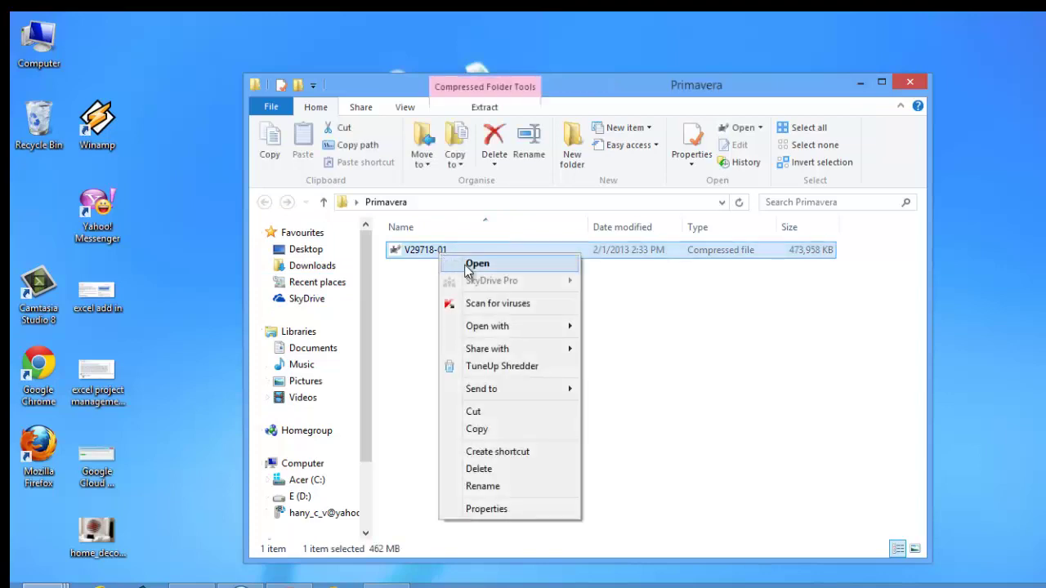
left_click(464, 264)
left_click(202, 128)
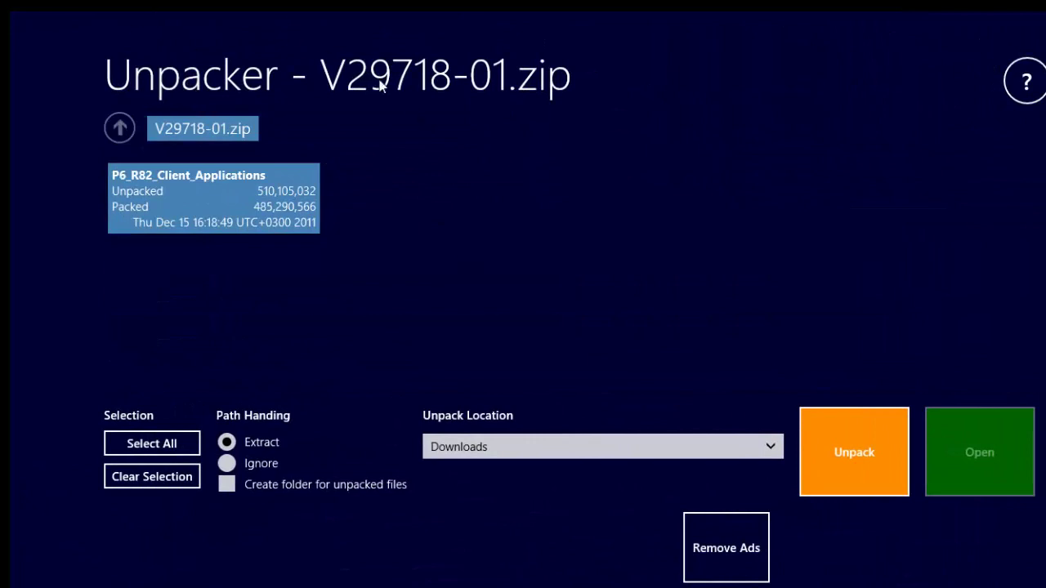
left_click(192, 188)
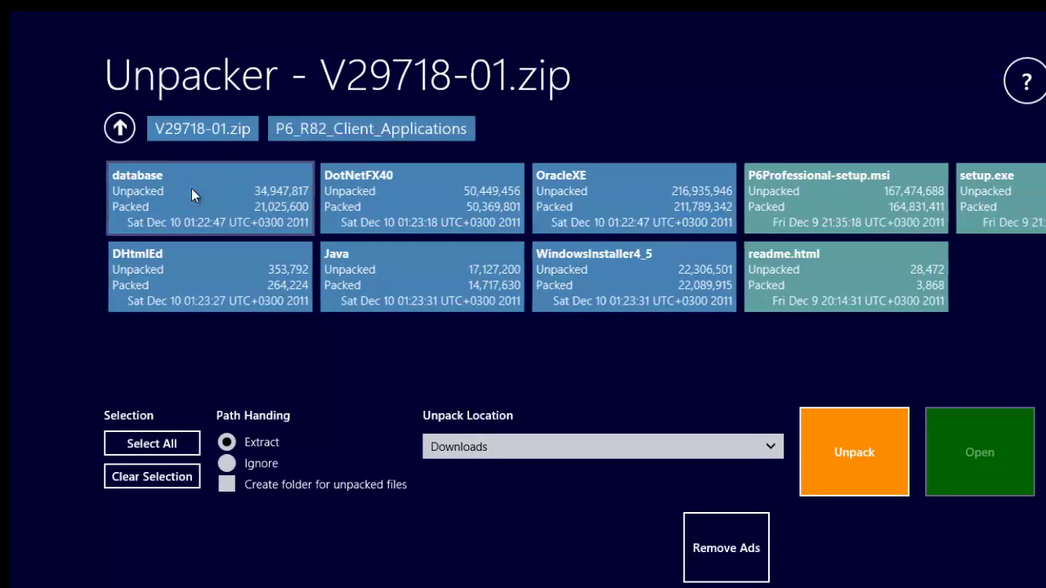
left_click(865, 446)
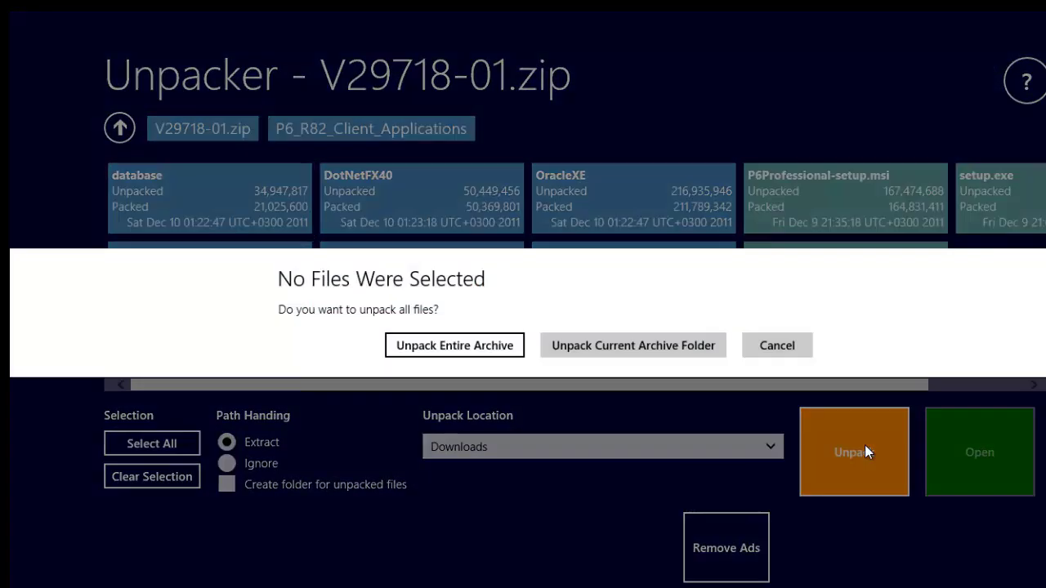
left_click(441, 350)
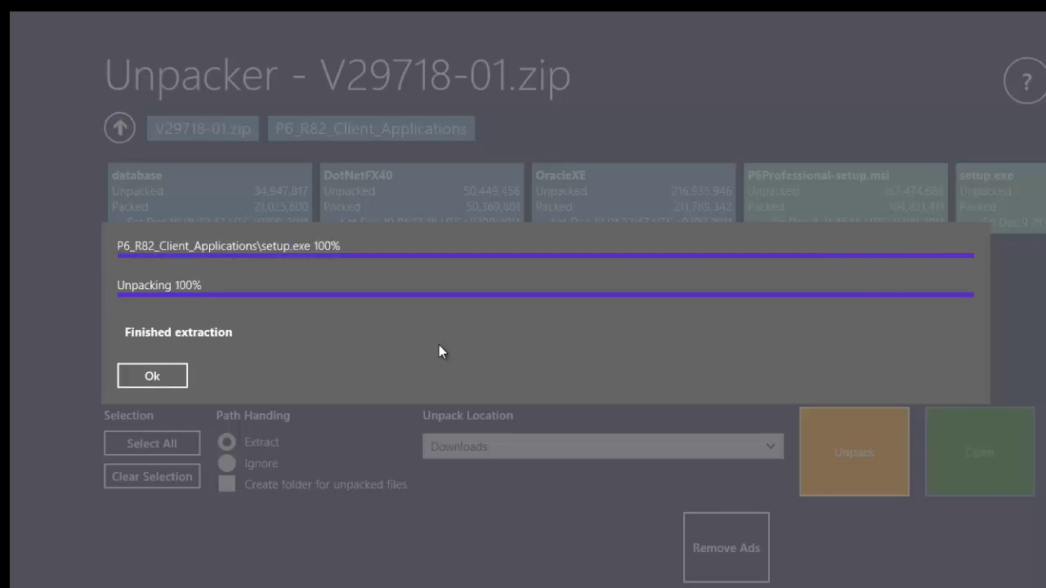
left_click(154, 374)
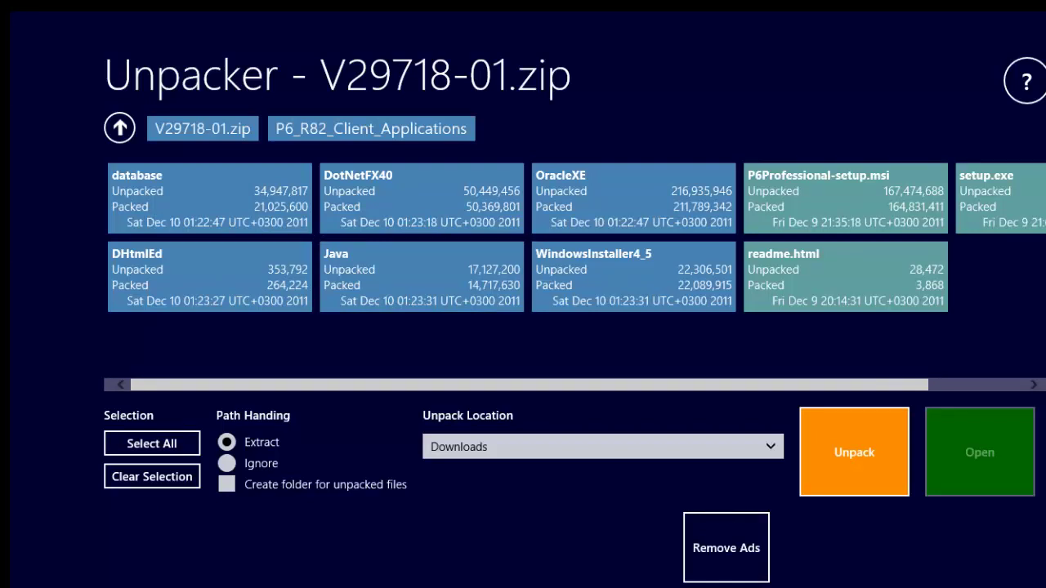
Copy the extracted P6_R82_Client_Applications folder from the V29718-01.zip window
left_click(20, 578)
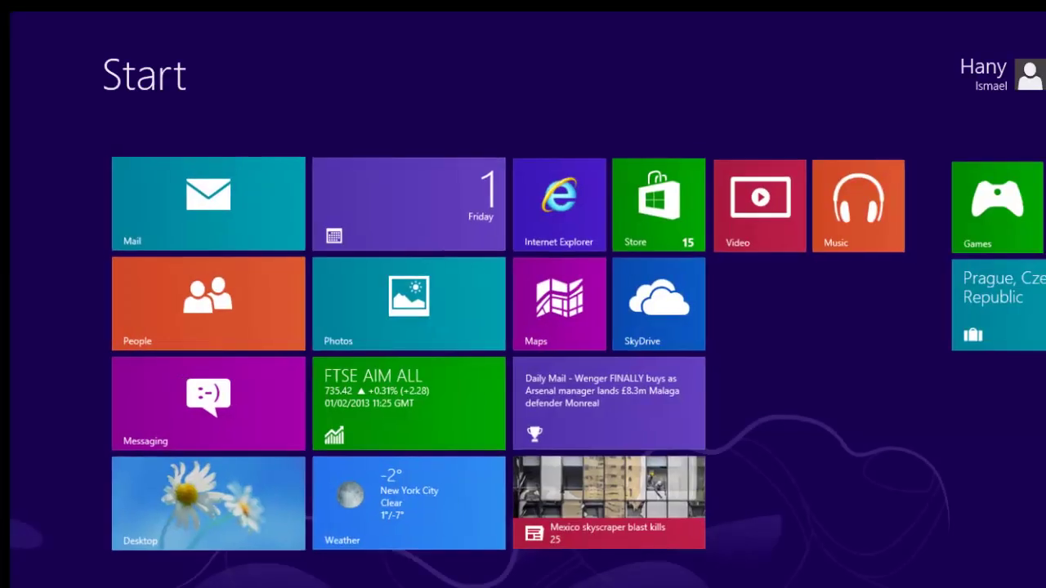
left_click(181, 522)
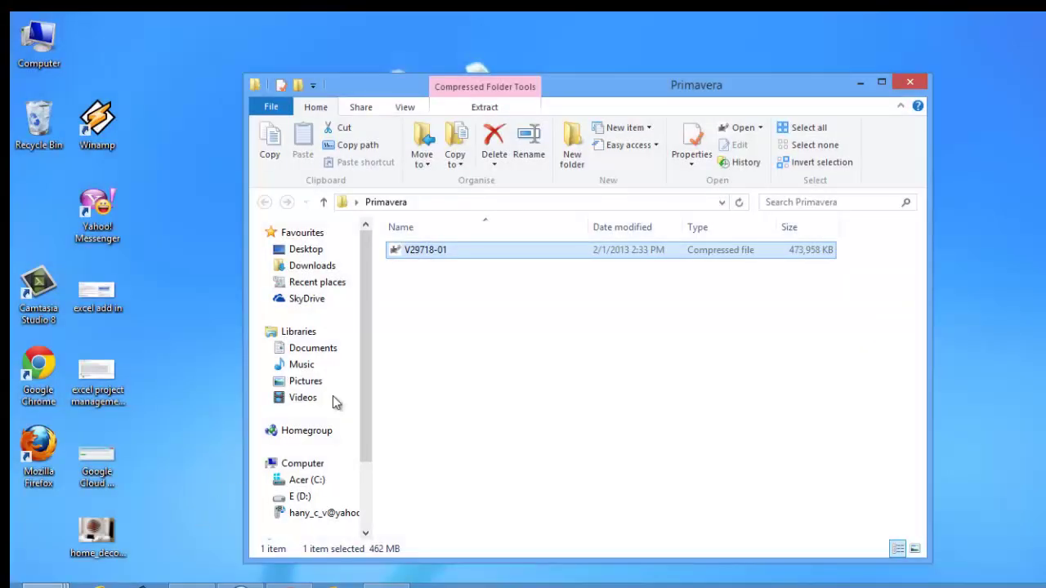
left_click(44, 581)
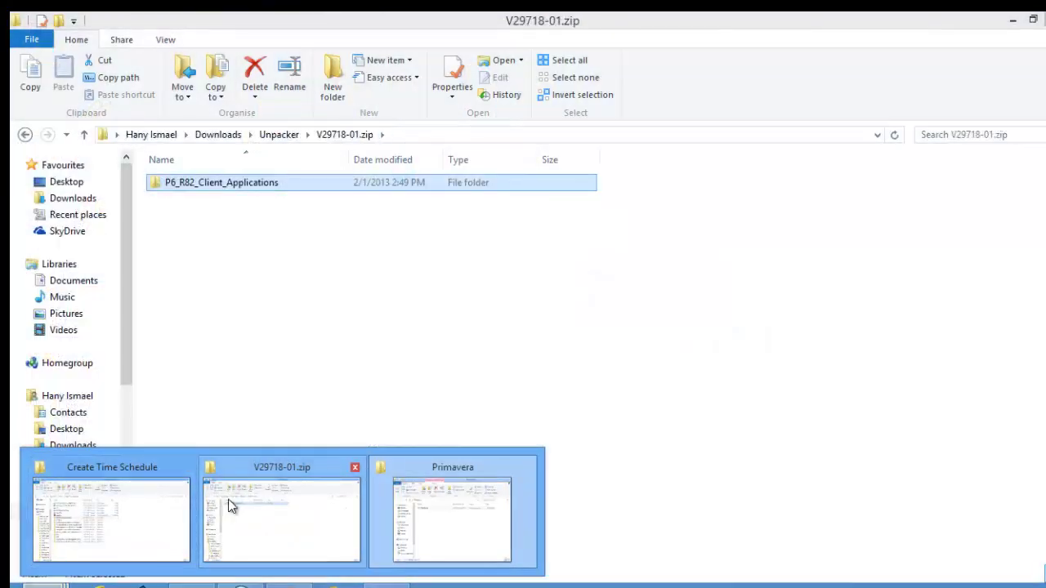
left_click(231, 505)
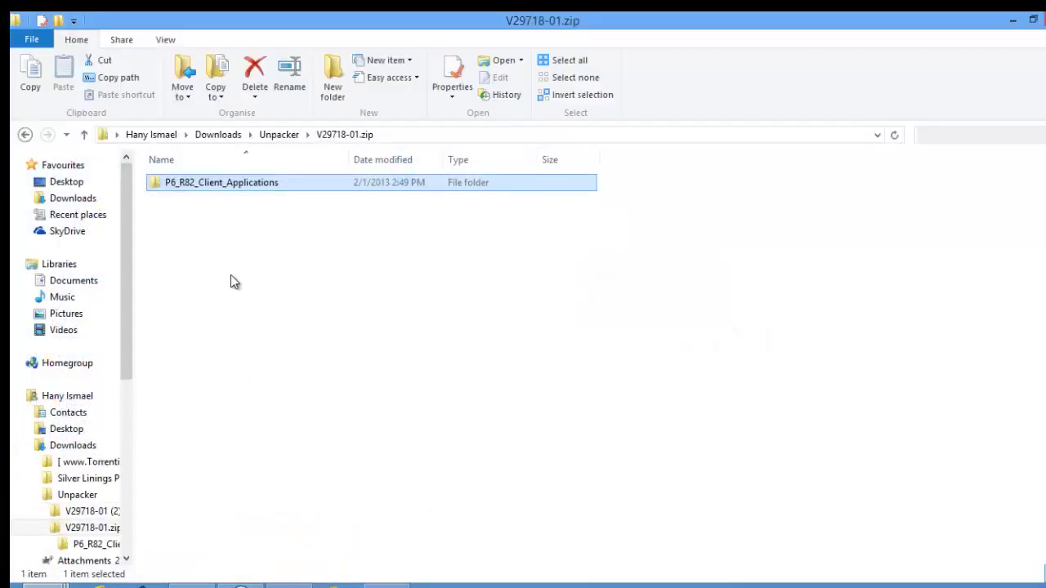
right_click(237, 184)
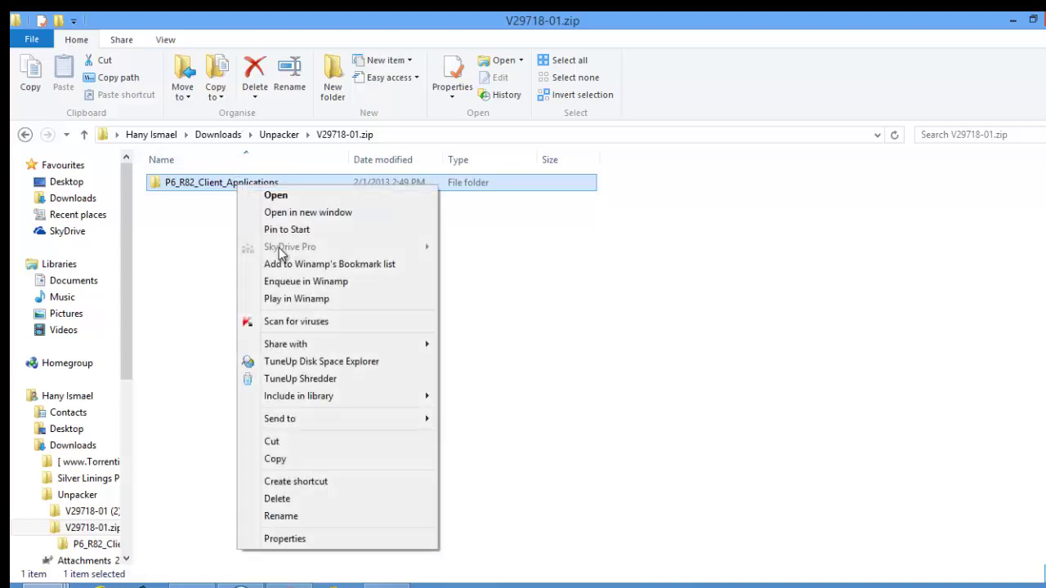
left_click(303, 462)
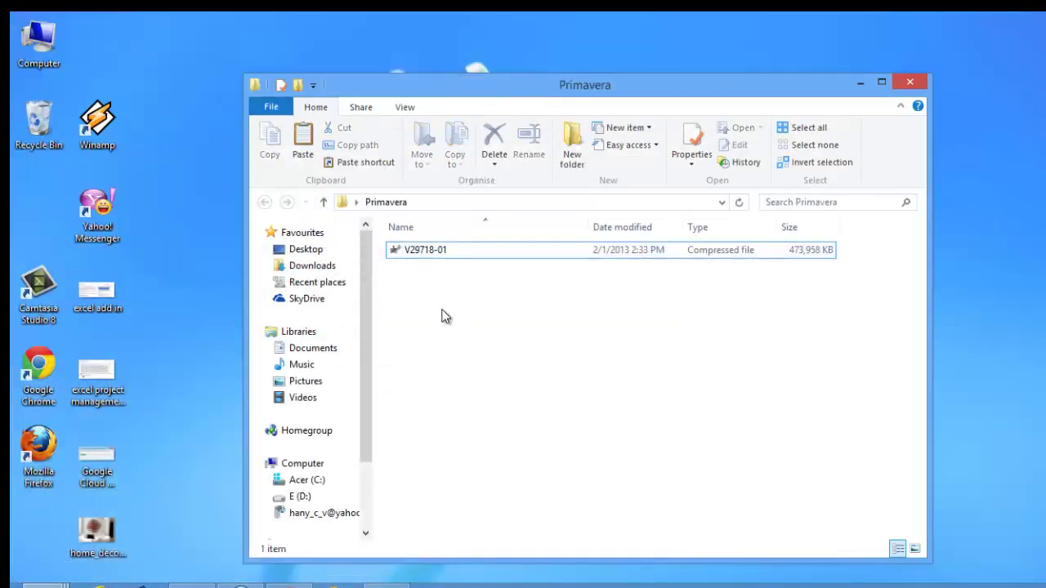
Paste the folder into Primavera, open it, and select the setup application
right_click(442, 311)
left_click(523, 419)
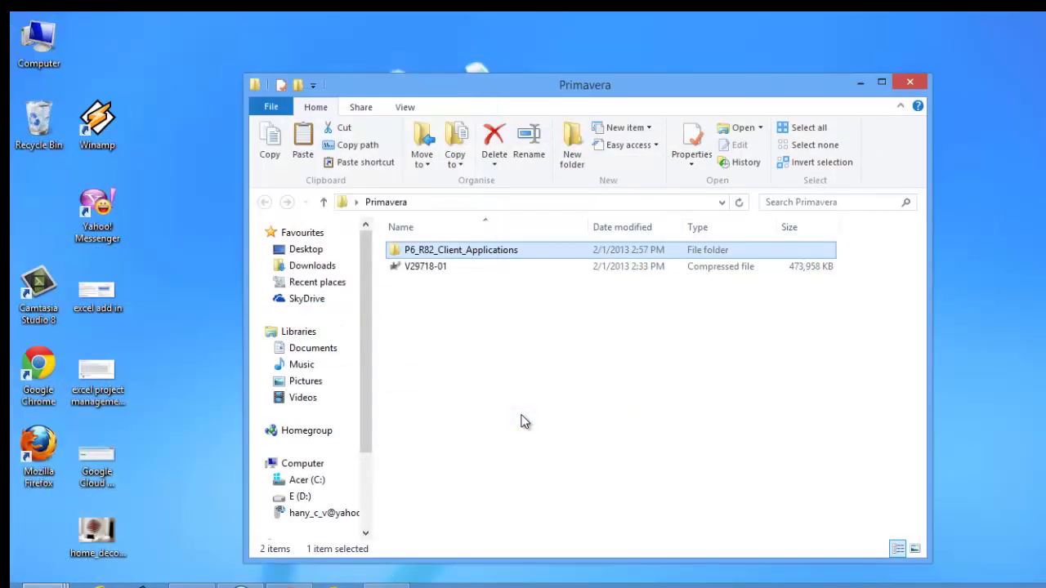
double_click(502, 253)
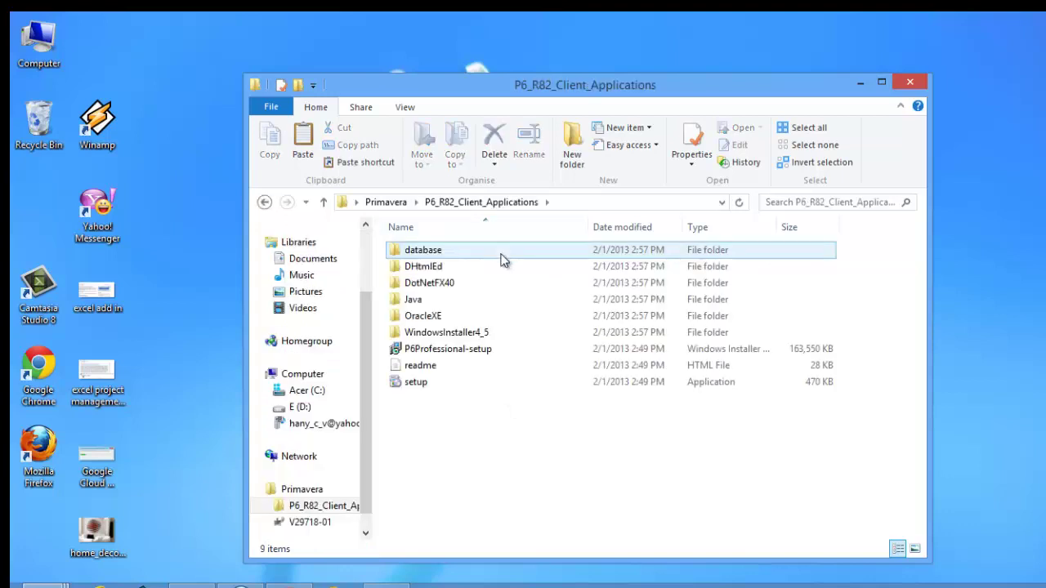
left_click(433, 386)
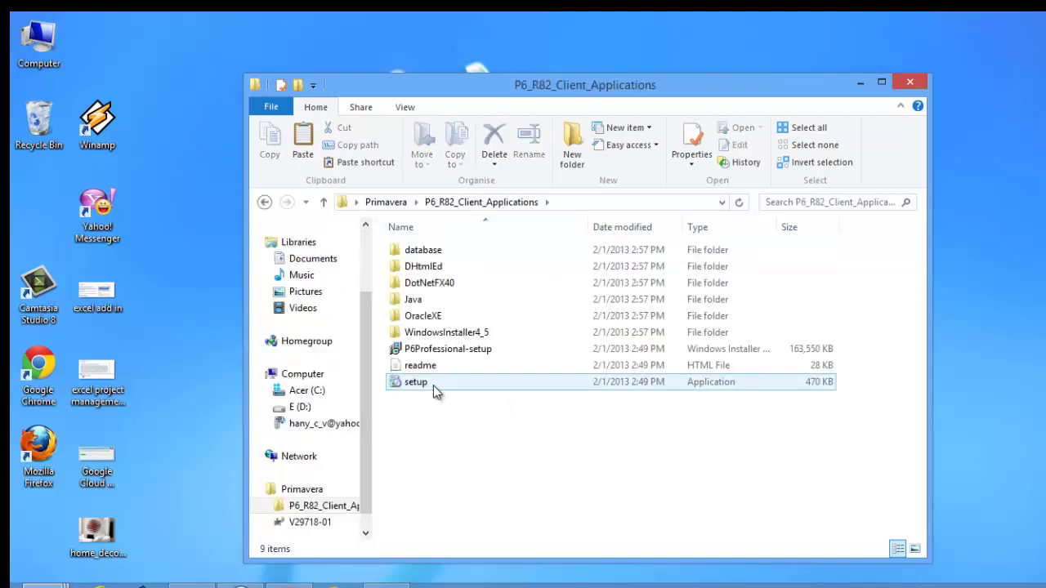
Run setup and install the prerequisite Java SE Runtime 6.0 Update 27
double_click(433, 385)
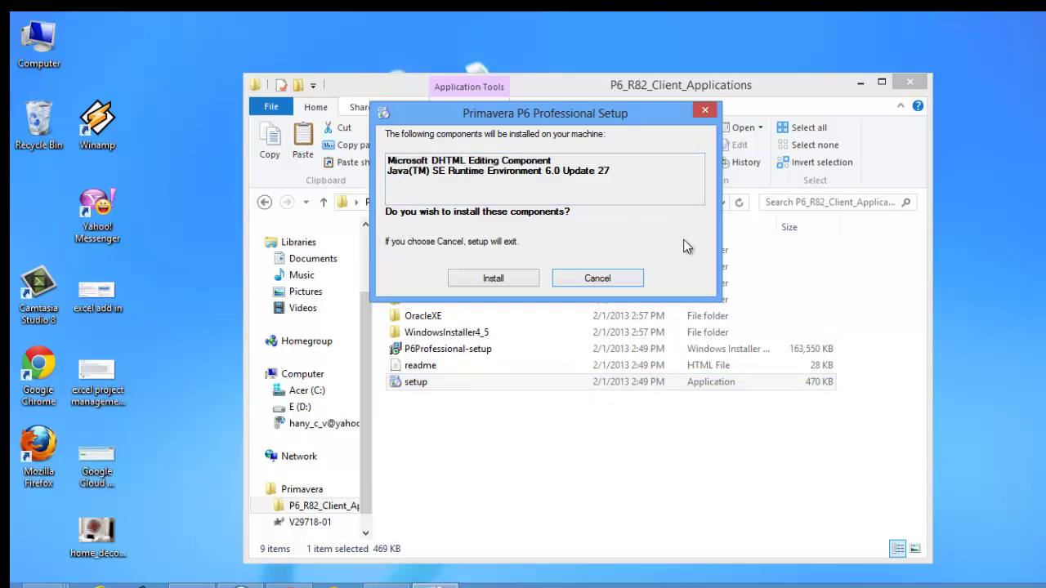
left_click(512, 277)
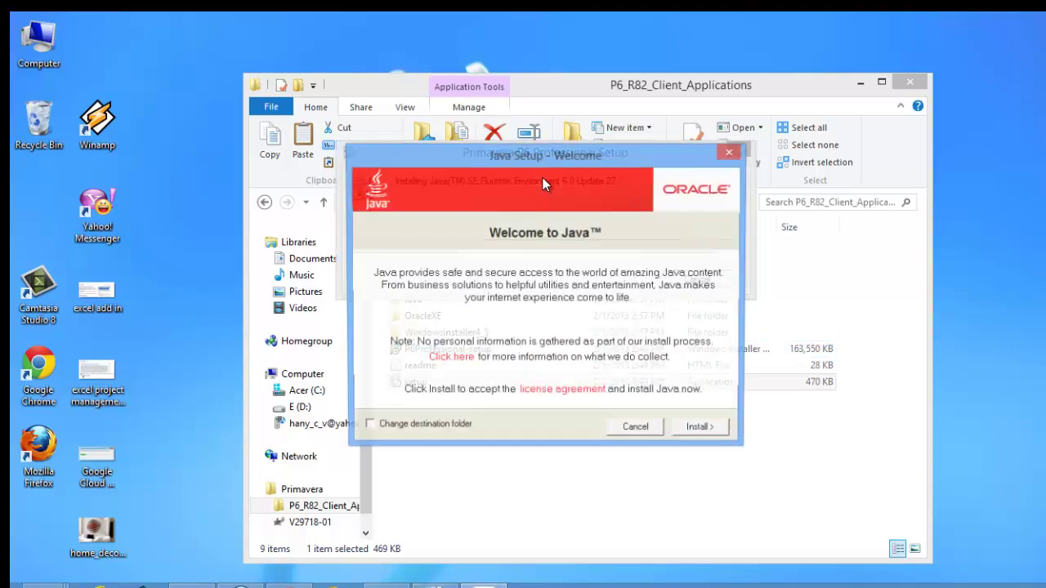
left_click(701, 431)
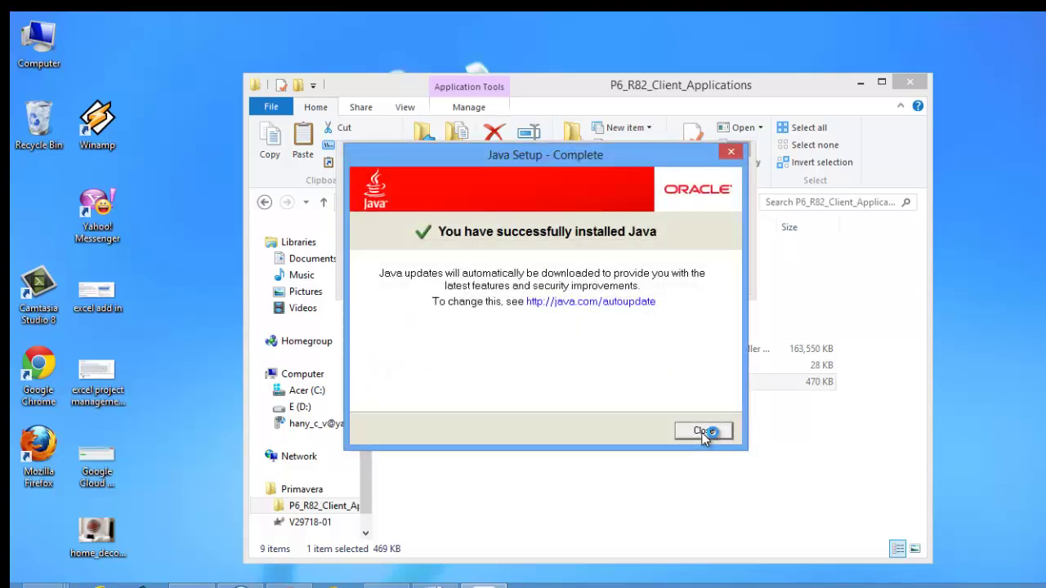
left_click(701, 430)
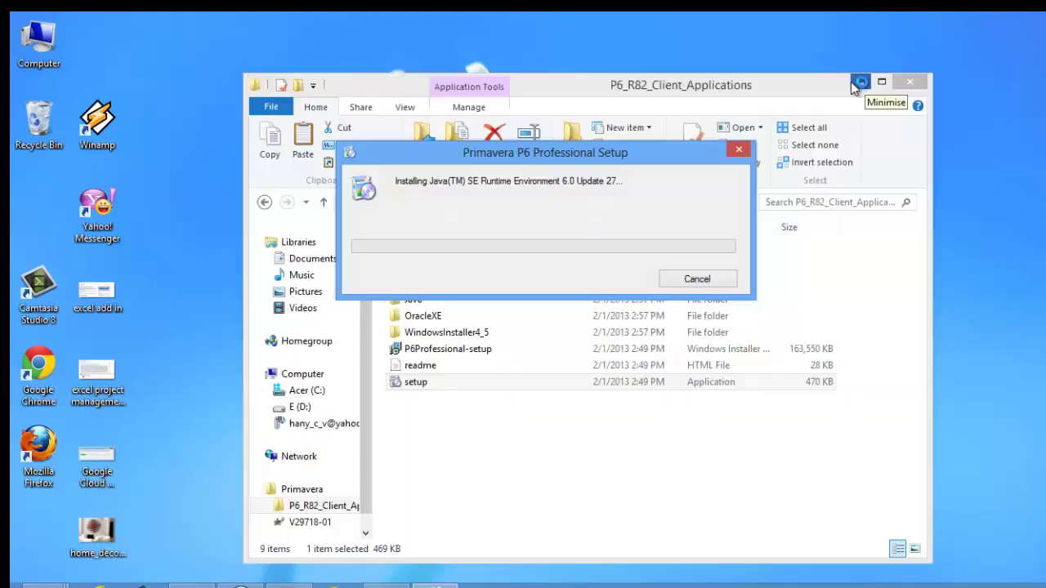
left_click(852, 84)
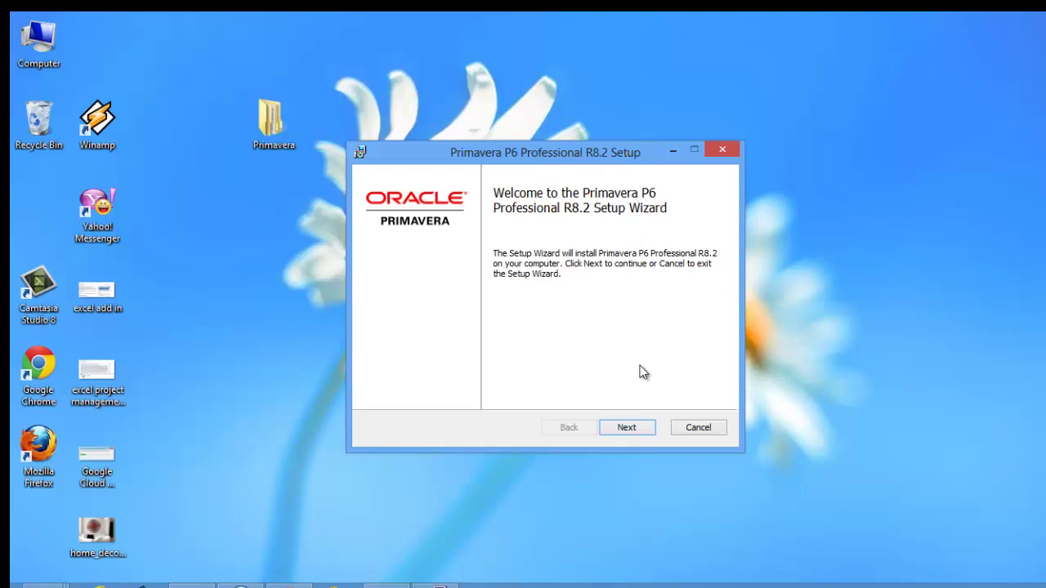
Move past the welcome page and pick the Standalone setup type
left_click(635, 428)
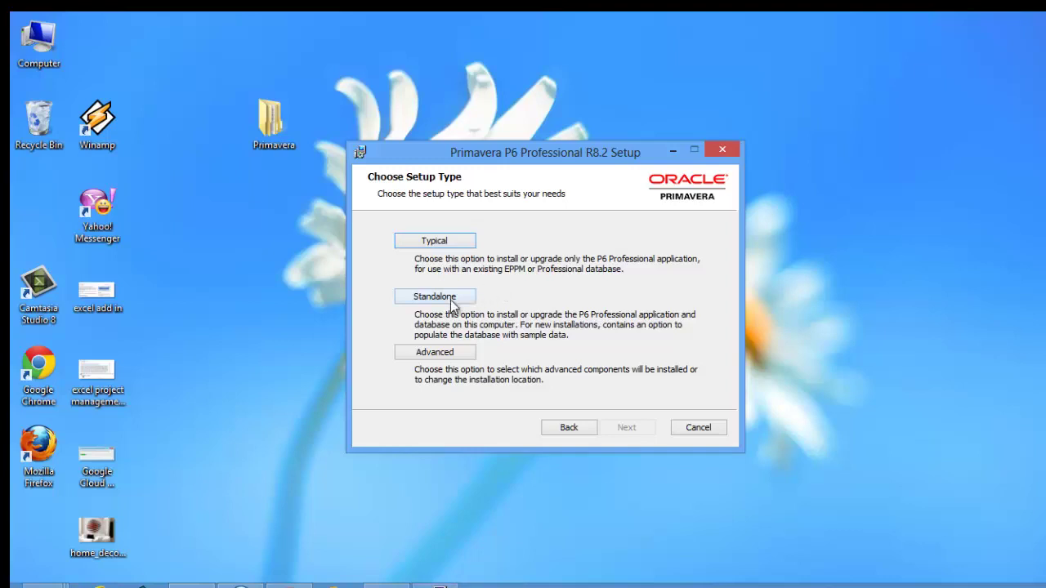
mouse_move(434, 297)
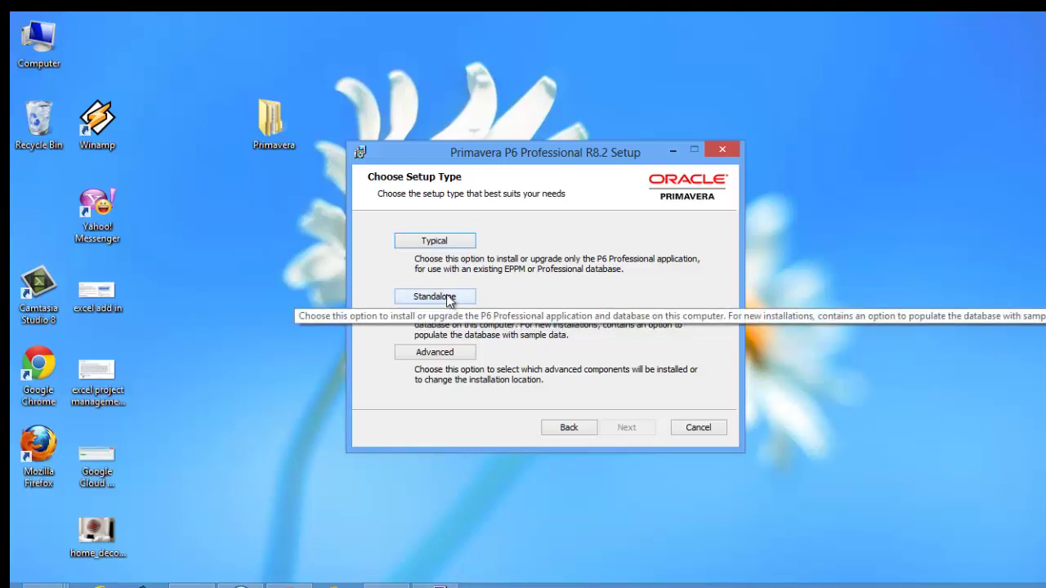
left_click(447, 296)
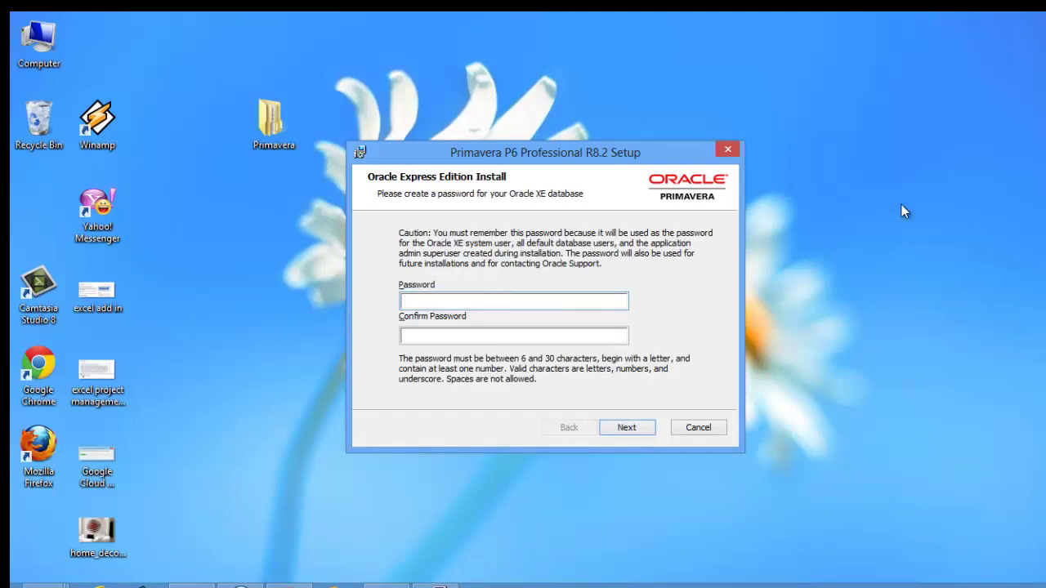
Create a text document named New Text Document on the desktop
right_click(824, 92)
mouse_move(917, 280)
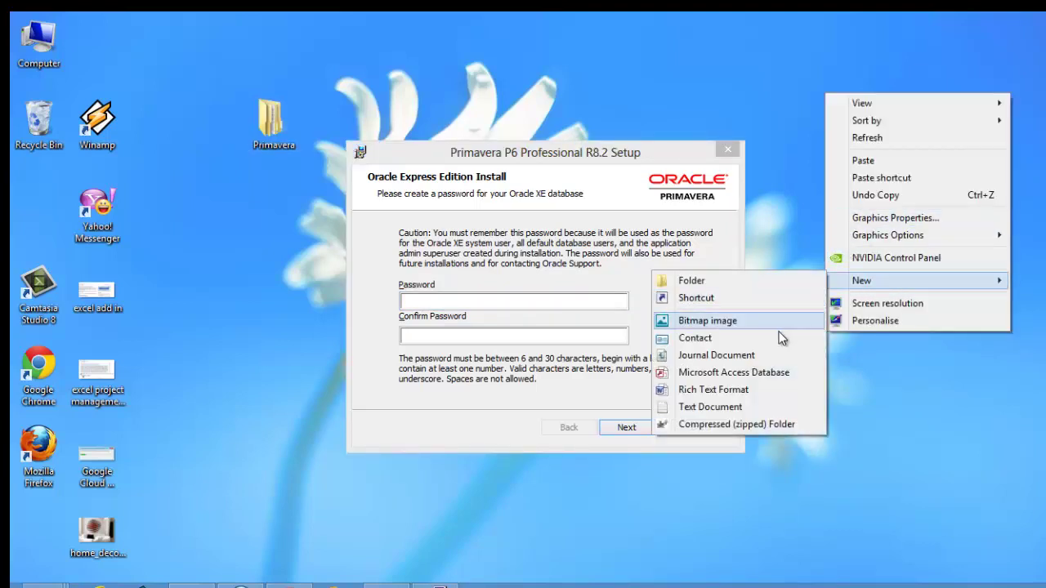
left_click(752, 407)
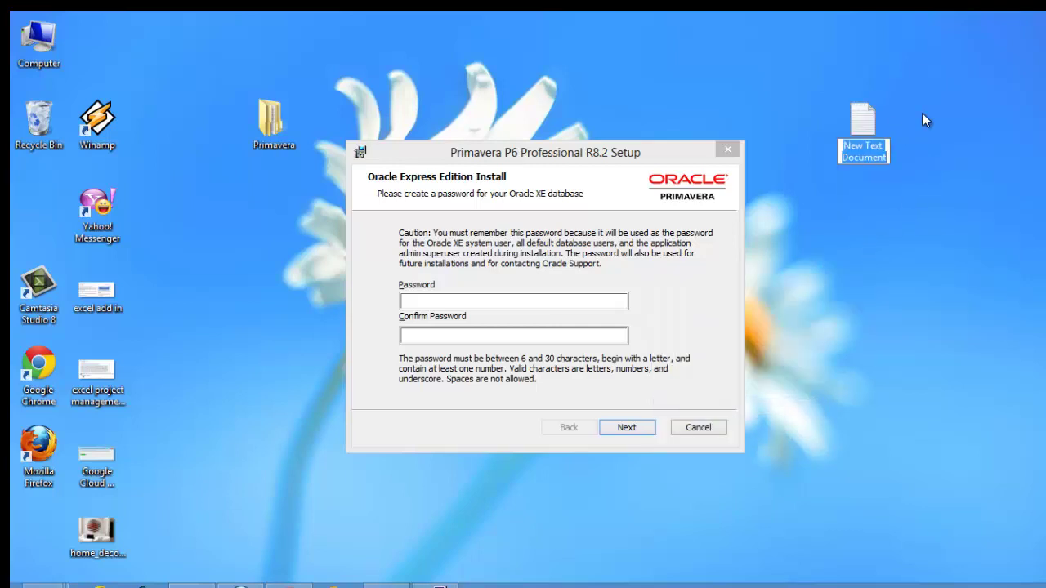
key("Return")
double_click(863, 125)
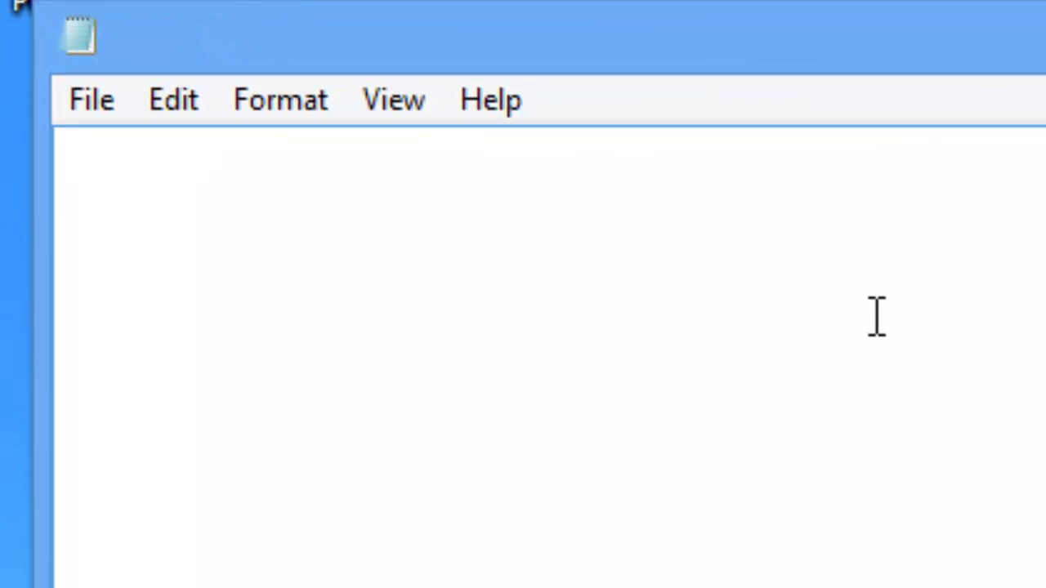
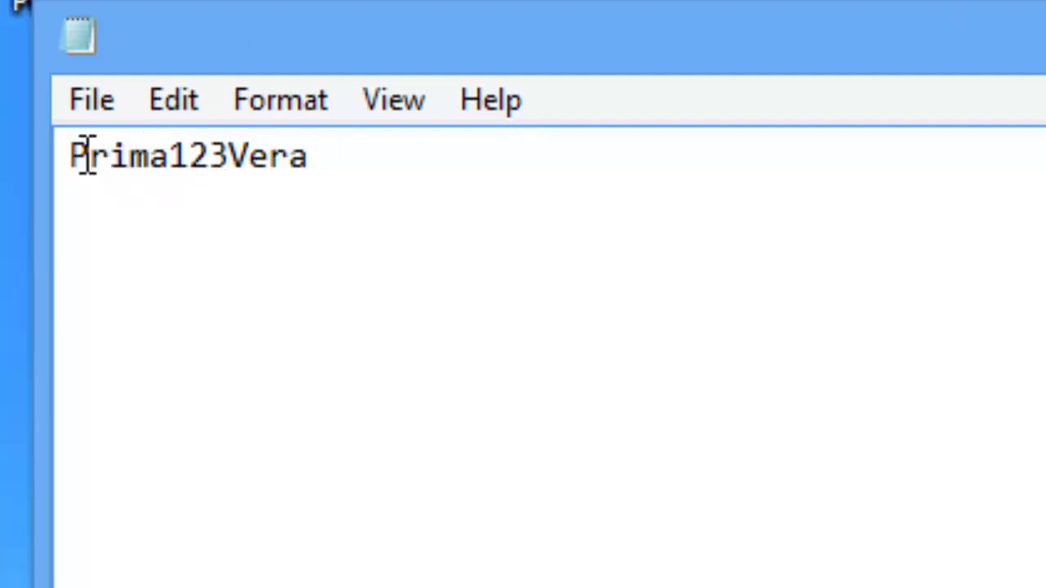
left_click_drag(82, 155, 61, 154)
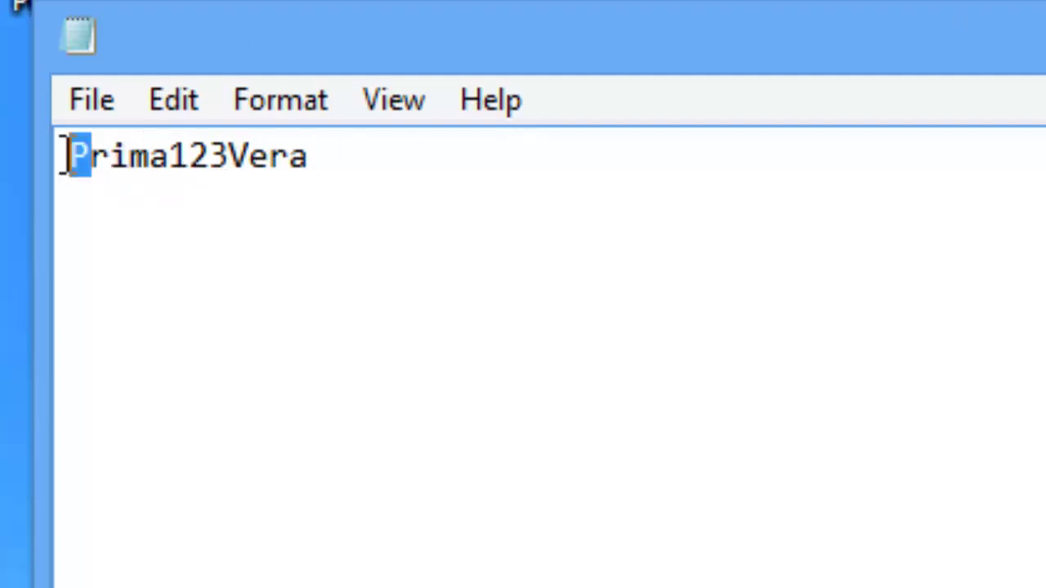
left_click(246, 154)
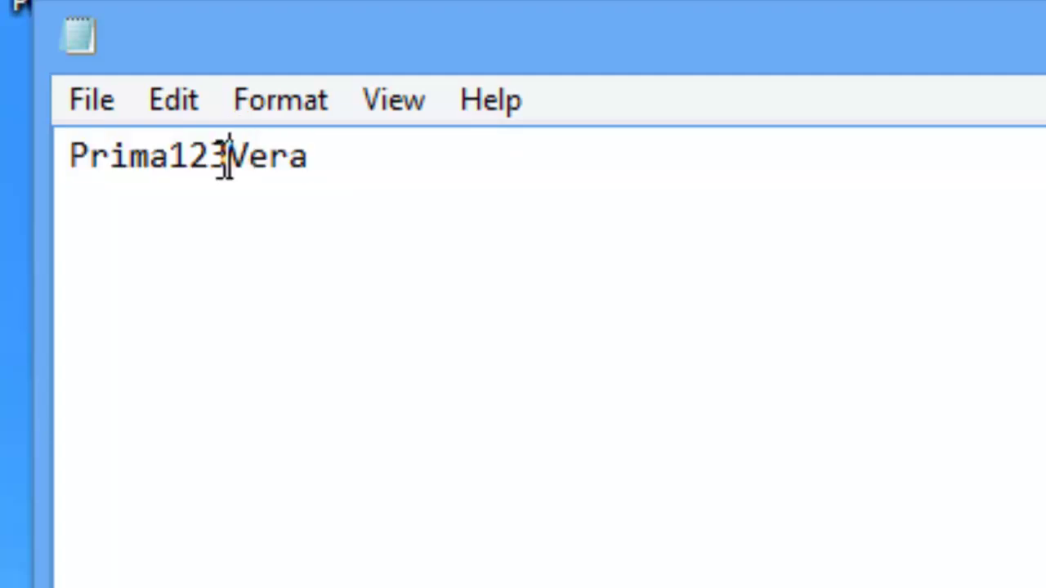
double_click(224, 163)
right_click(224, 163)
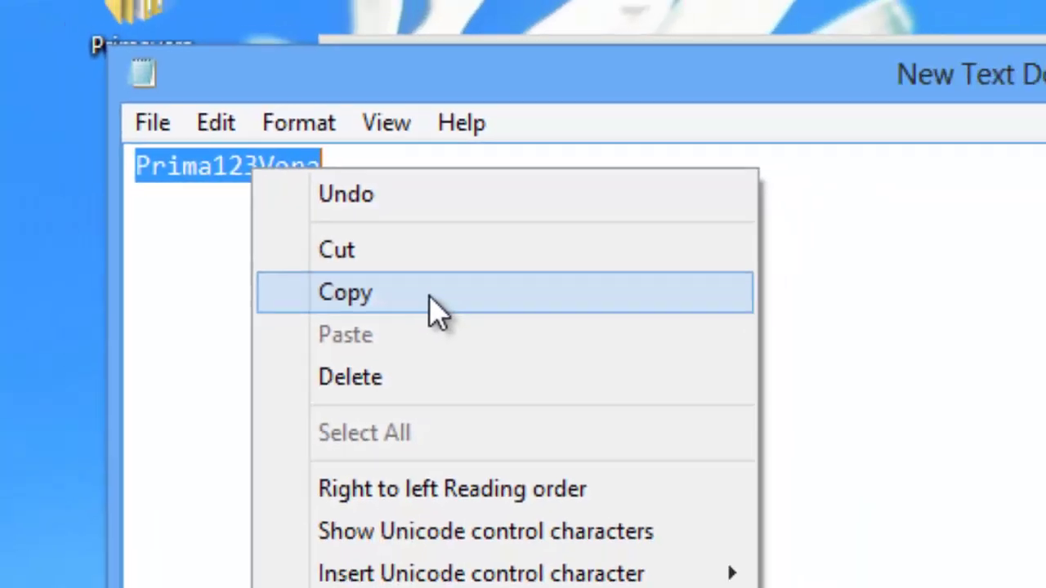
left_click(442, 319)
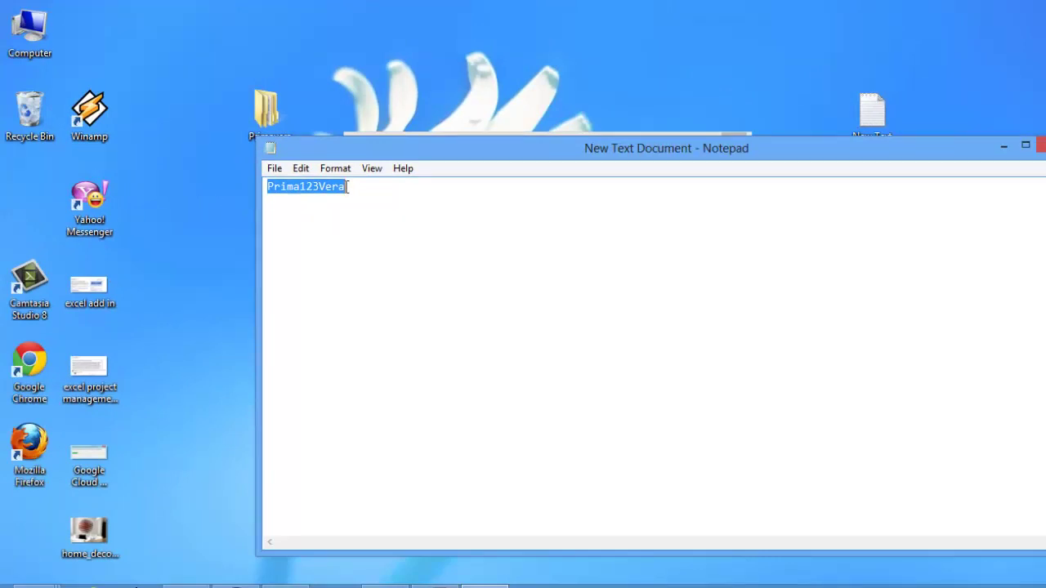
Label the password 'system password' and close Notepad
left_click(417, 191)
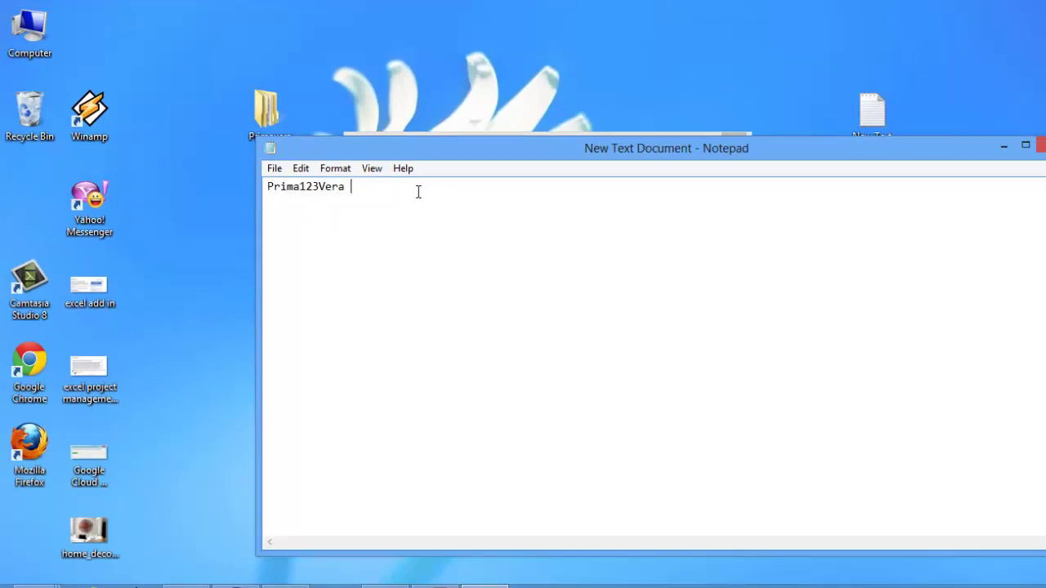
type("sys")
type("tem password")
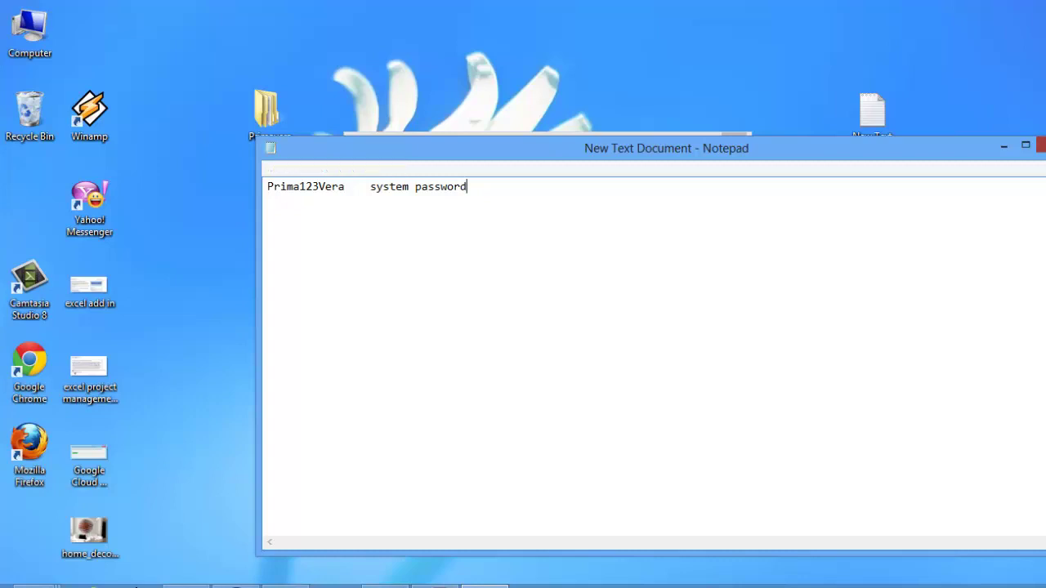
left_click(1035, 154)
left_click(502, 319)
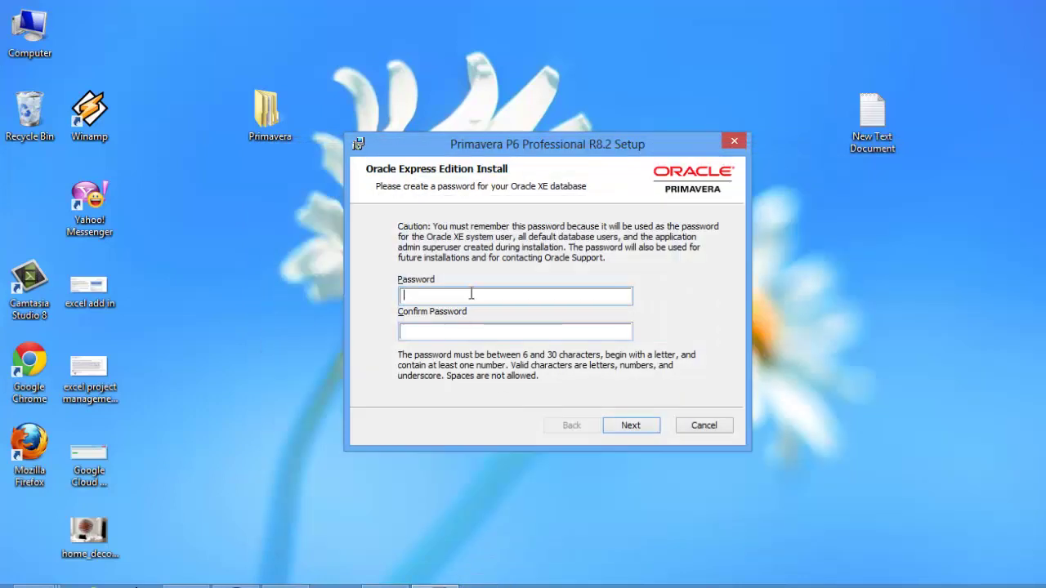
right_click(470, 296)
left_click(572, 362)
left_click(496, 329)
right_click(495, 330)
left_click(555, 395)
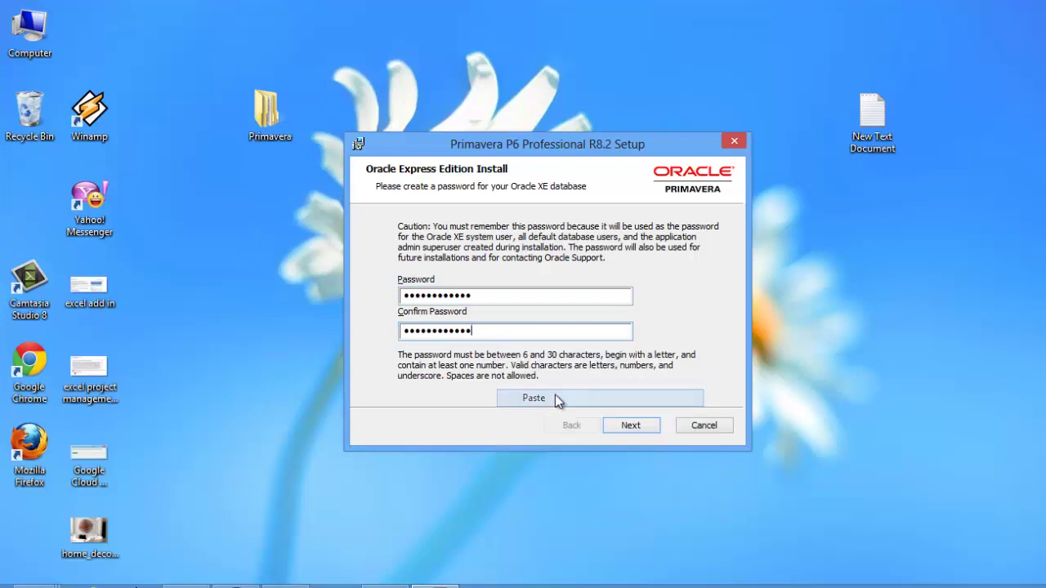
left_click(627, 426)
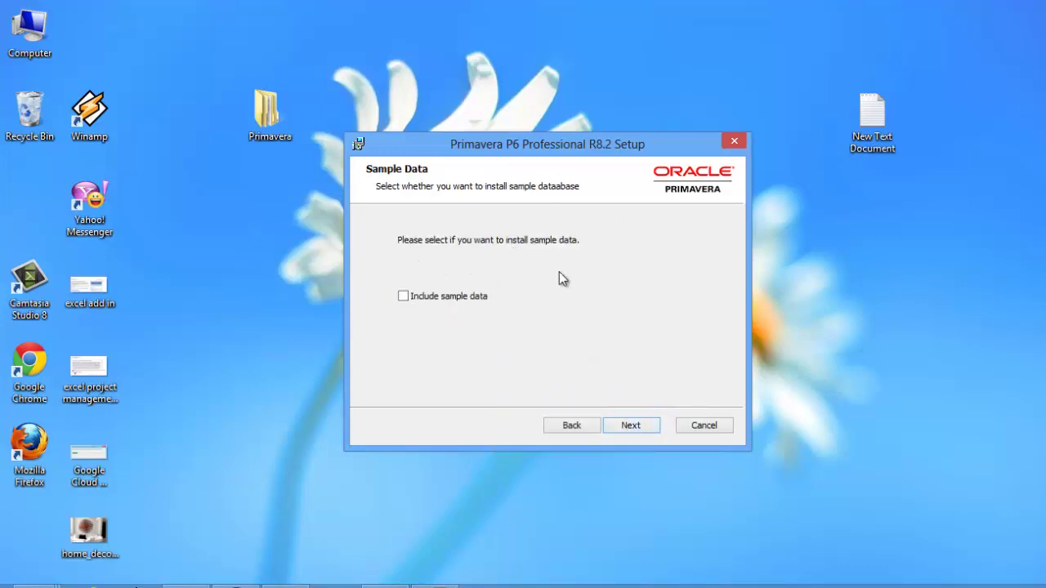
left_click(403, 295)
left_click(632, 424)
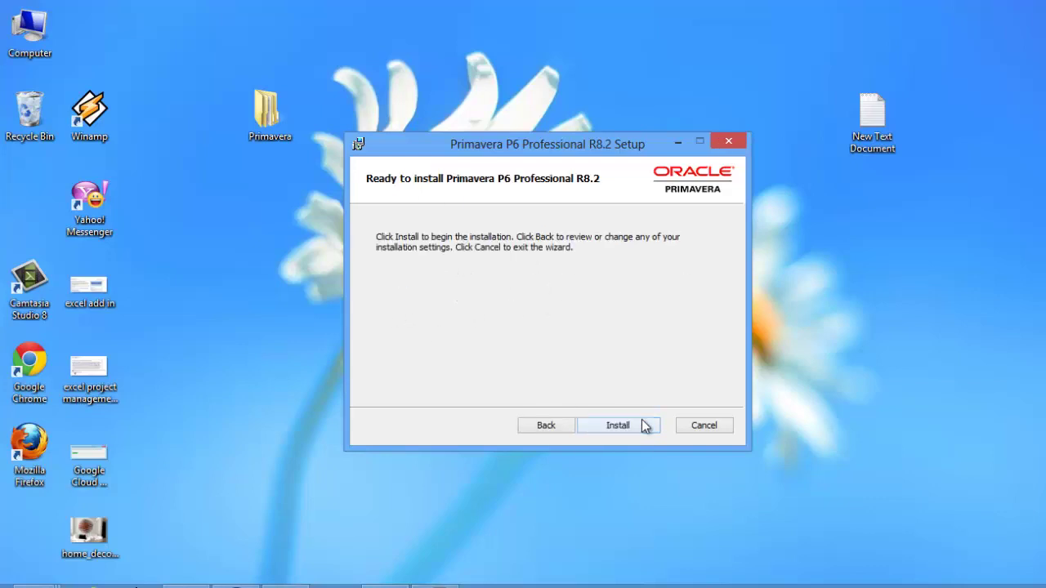
Start the P6 R8.2 installation, then bring the .NET Framework 3.5 Windows Features prompt forward
left_click(627, 425)
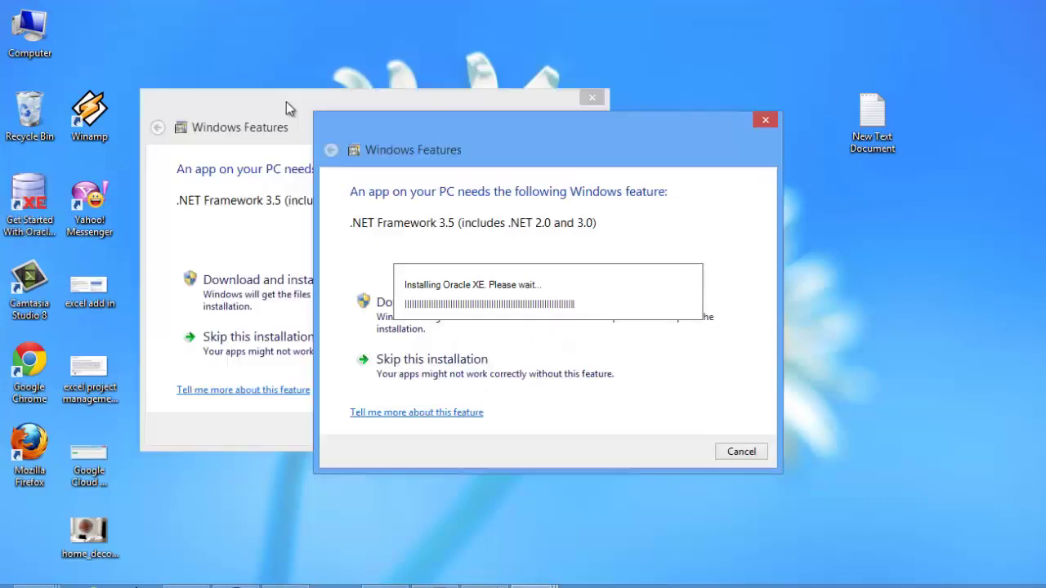
left_click(286, 102)
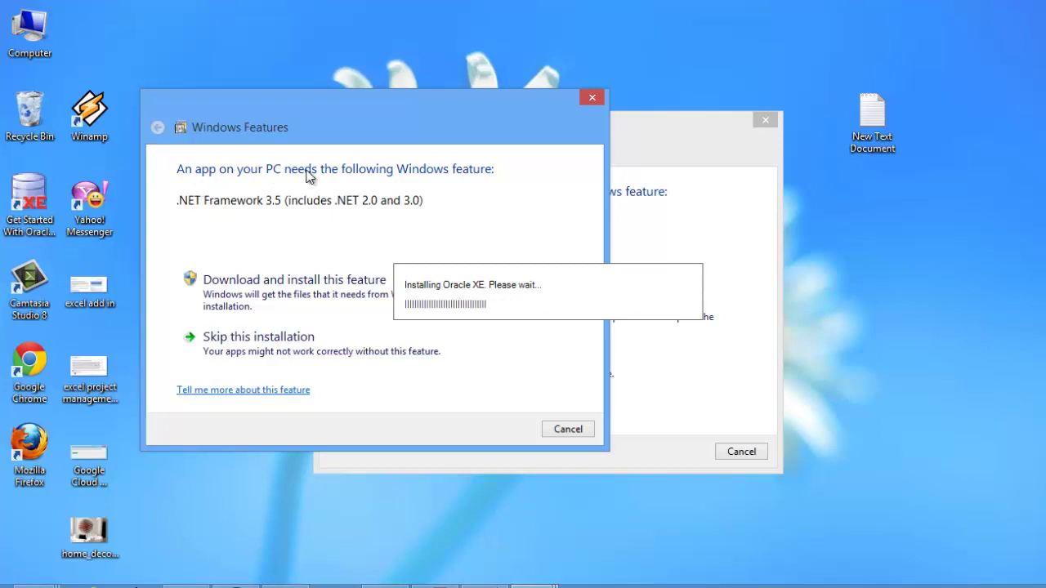
Accept downloading and installing .NET Framework 3.5 from the Windows Features prompt
left_click_drag(382, 109, 324, 49)
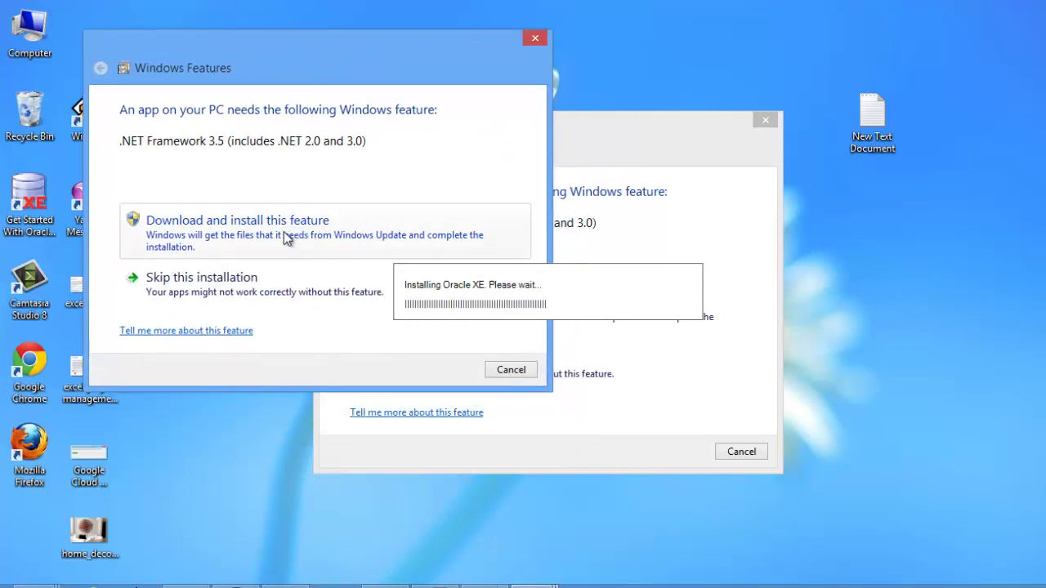
left_click(284, 232)
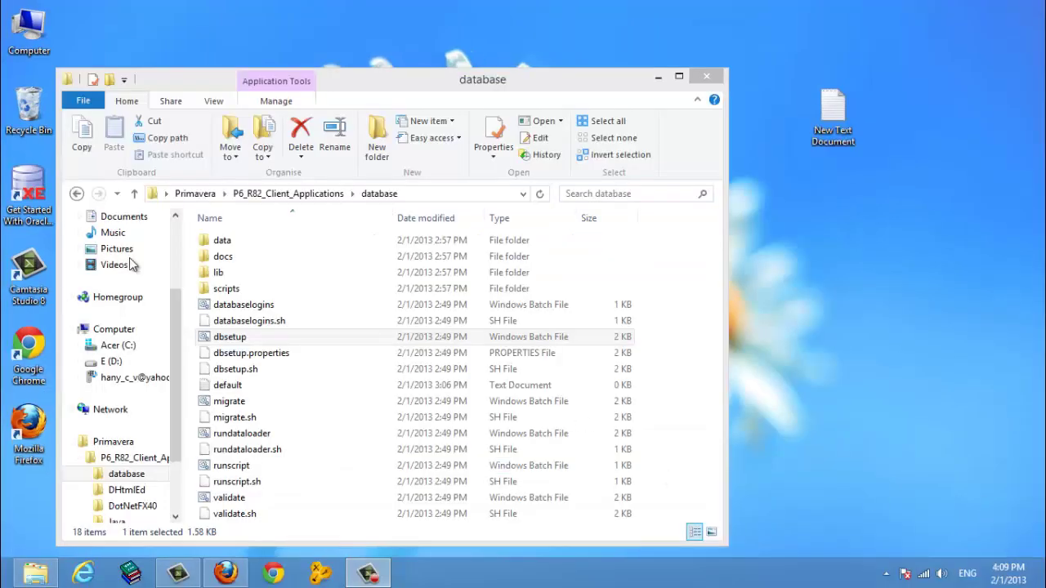
Run dbsetup from P6_R82_Client_Applications\database, allowing it past the SmartScreen warning
left_click(270, 194)
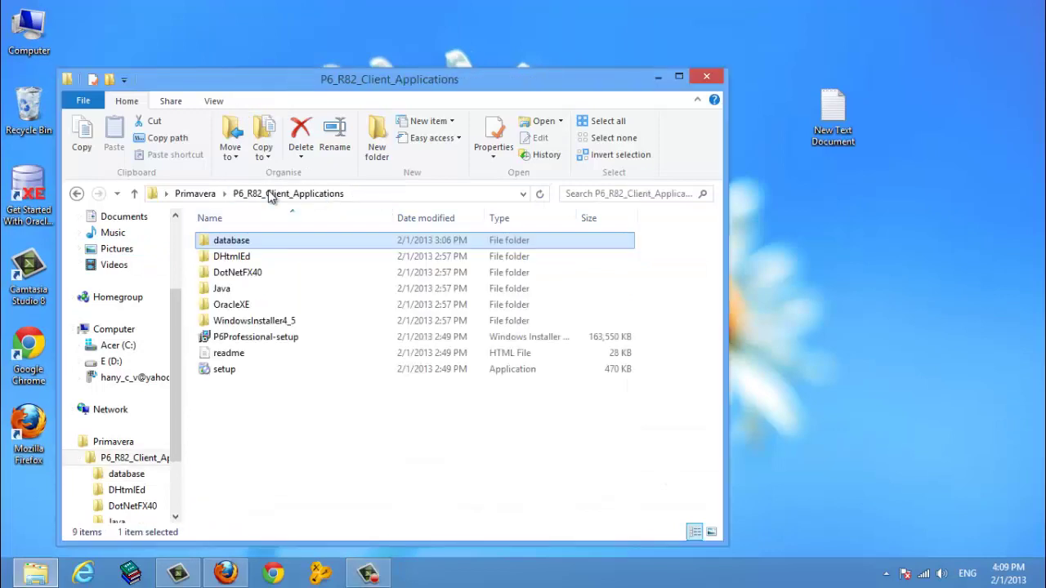
double_click(233, 243)
left_click(239, 342)
double_click(240, 340)
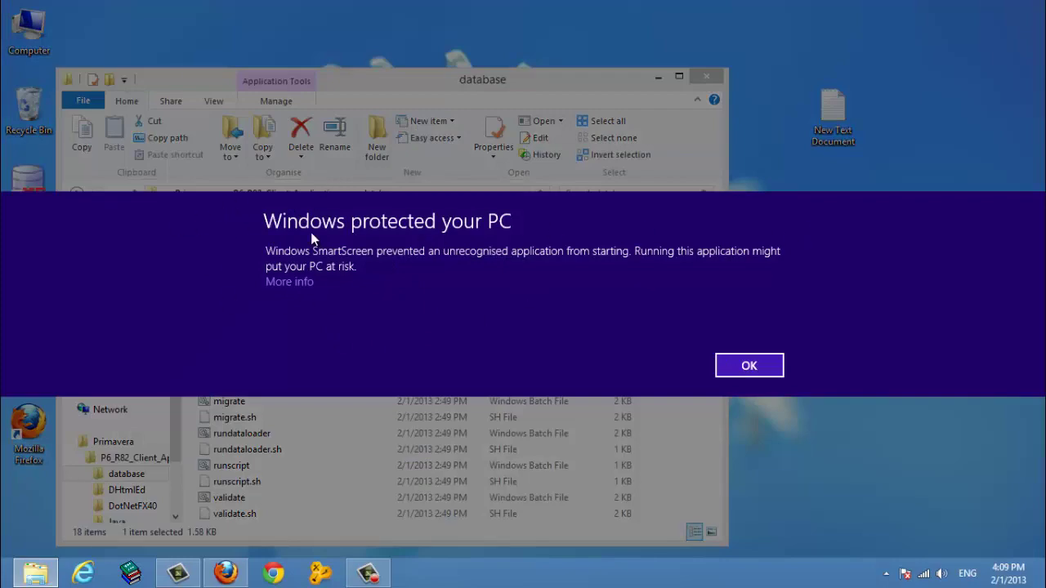
left_click(279, 282)
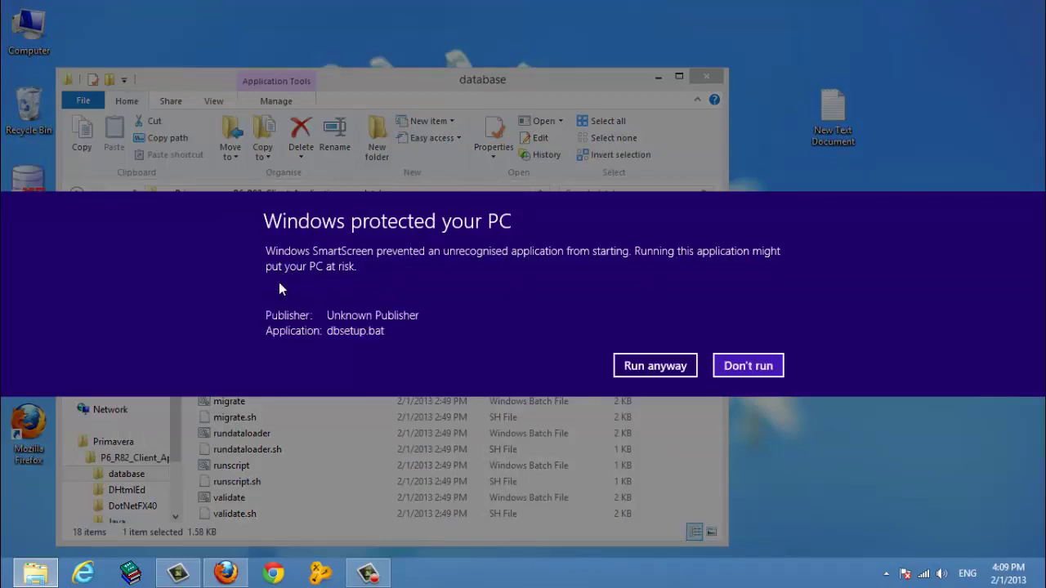
left_click(625, 366)
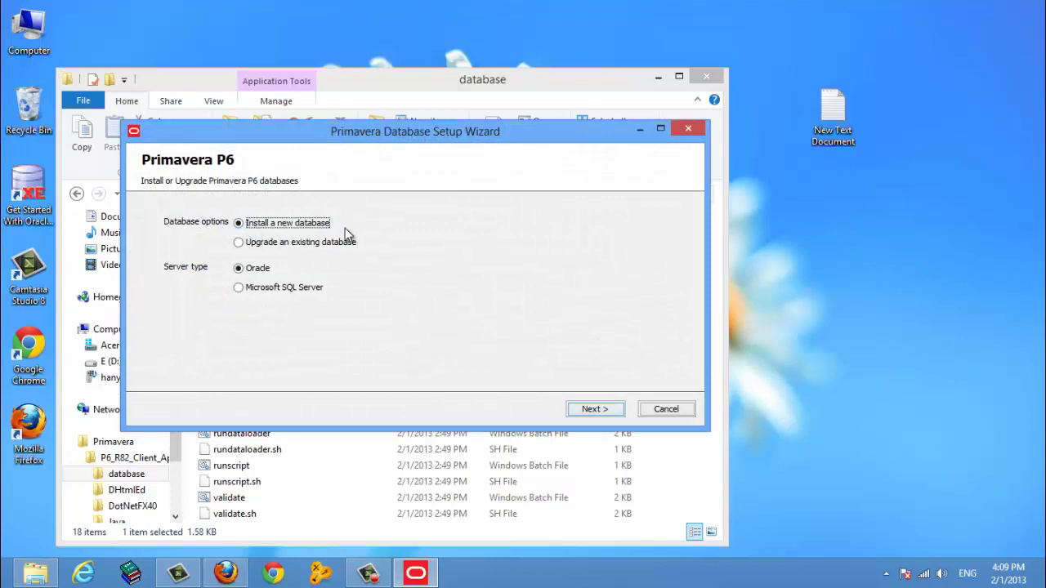
left_click(580, 411)
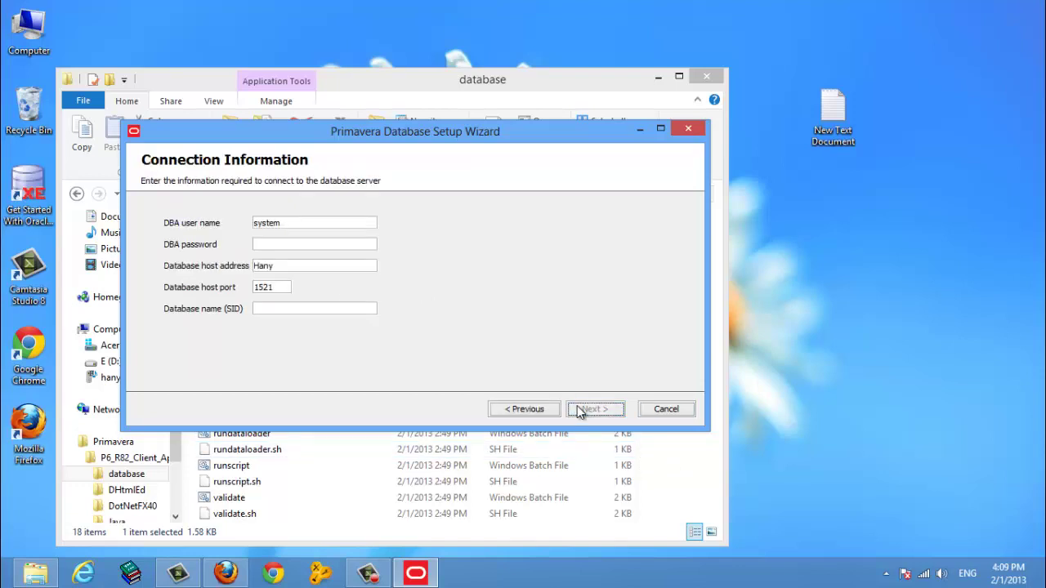
left_click(284, 240)
double_click(833, 115)
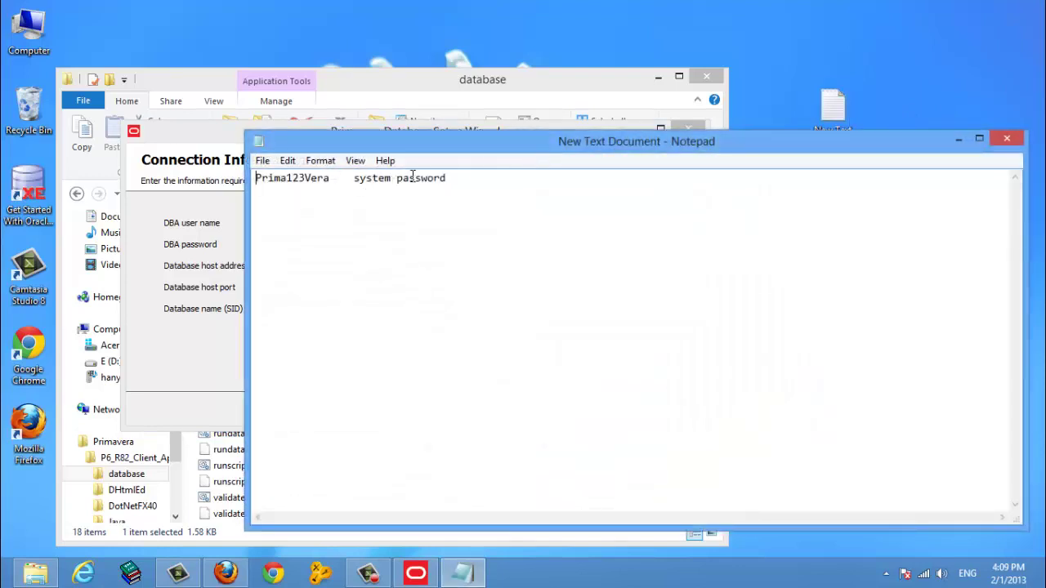
left_click_drag(254, 177, 255, 177)
right_click(284, 177)
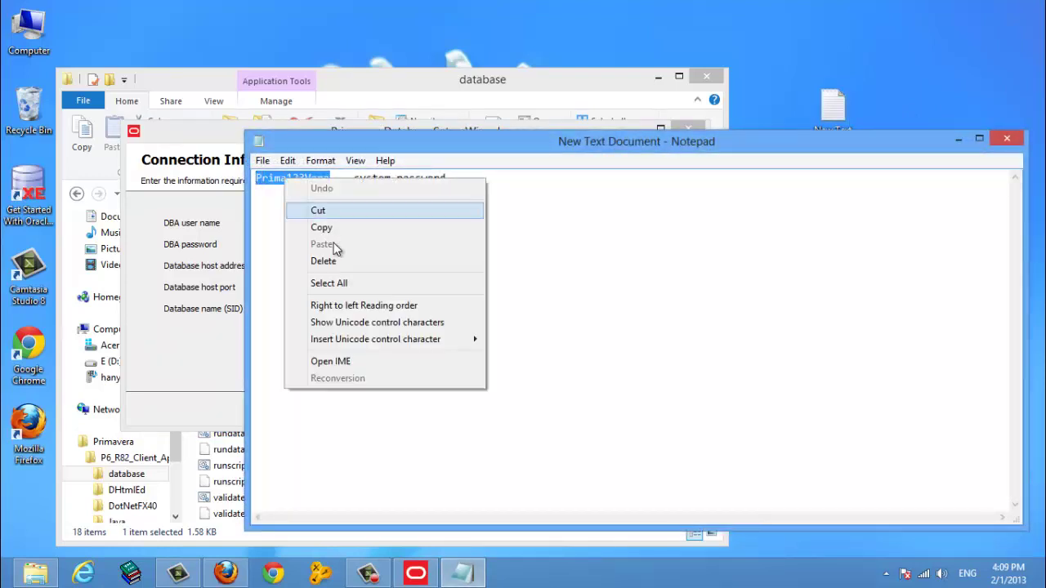
left_click(348, 226)
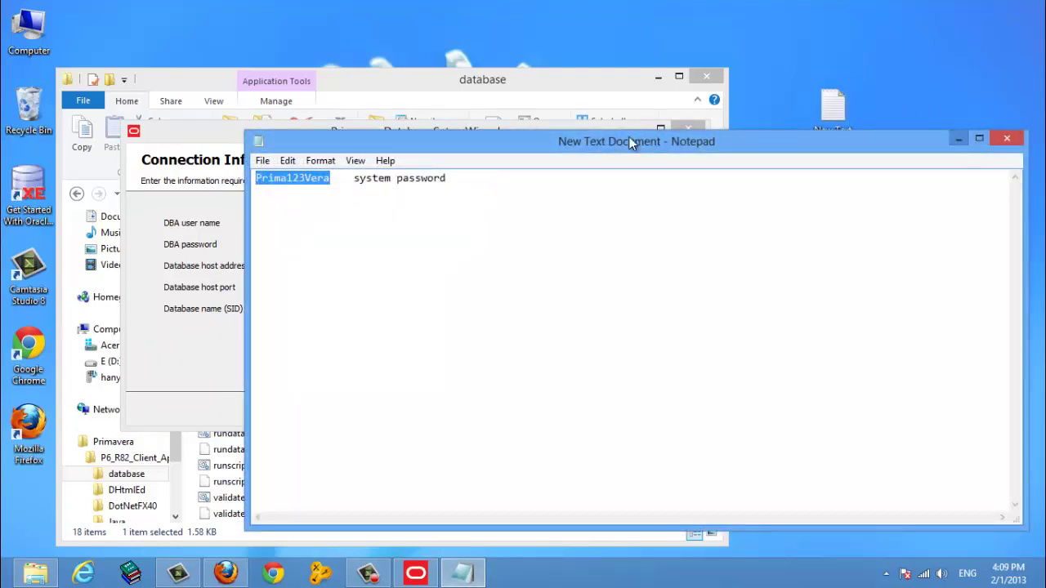
left_click(523, 96)
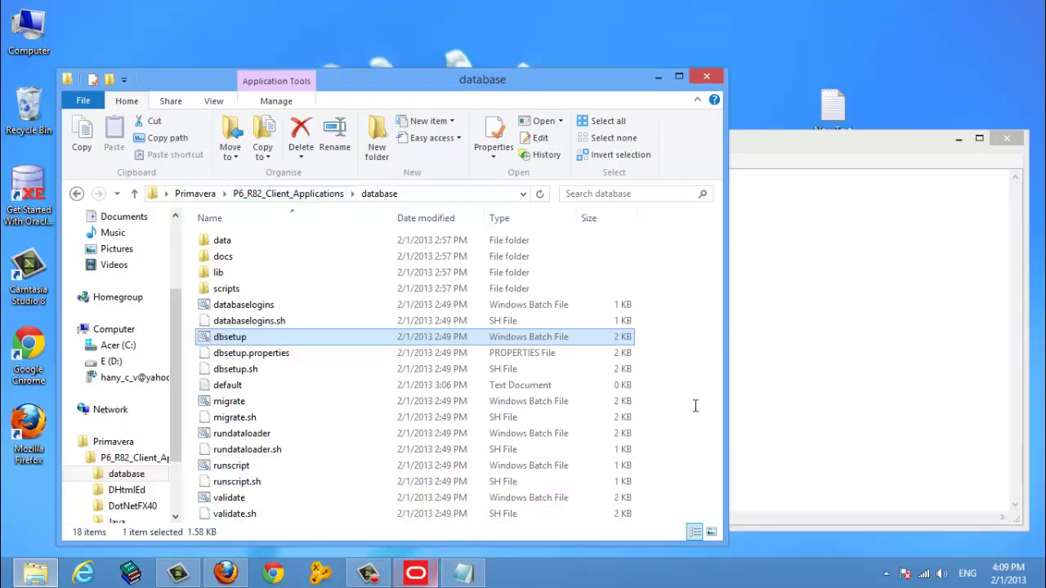
Paste the password as DBA password, enter SID XE, and proceed to tablespaces
left_click(367, 573)
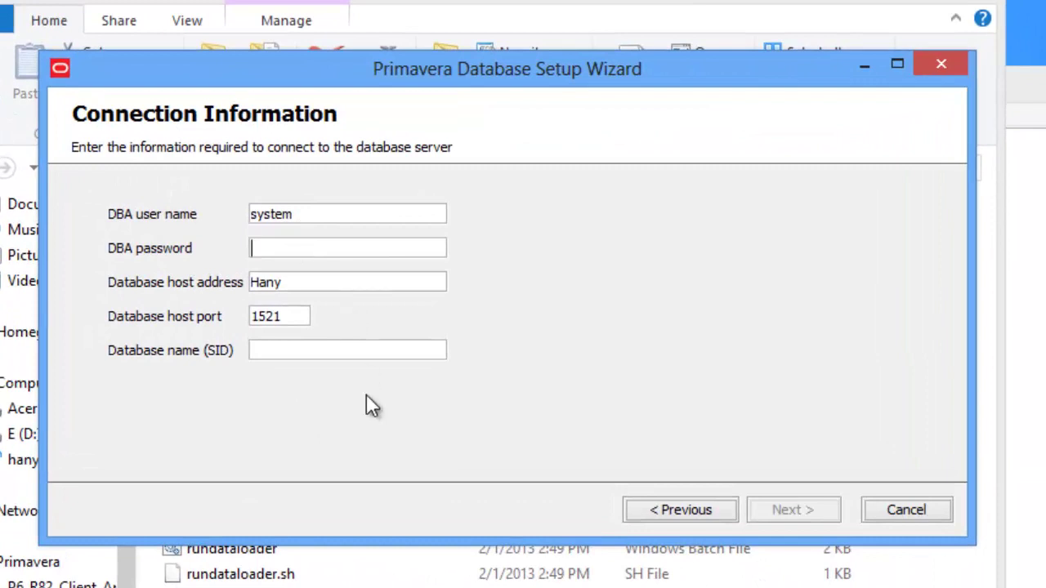
key("ctrl+v")
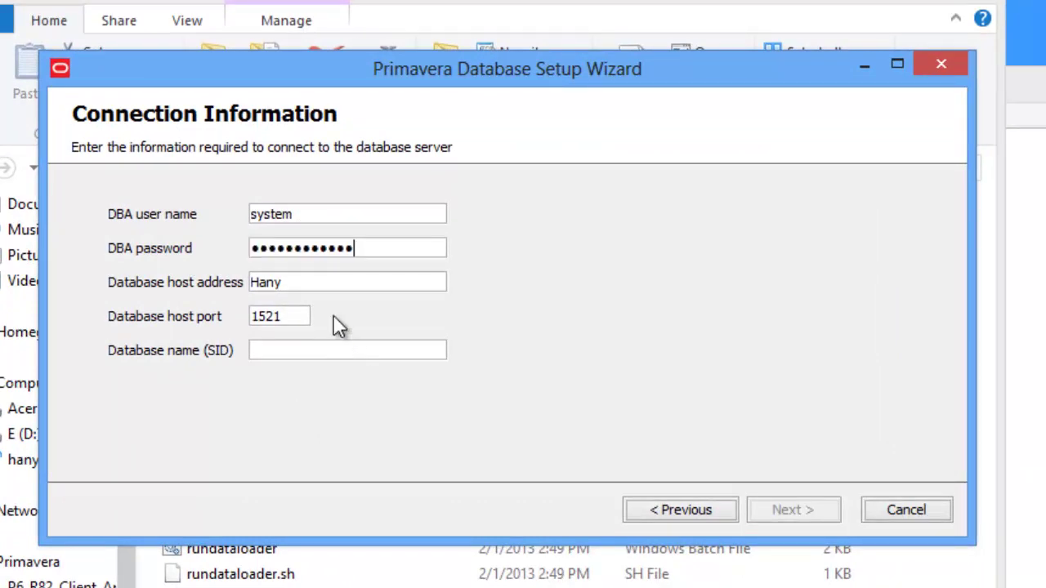
left_click(311, 357)
type("XE")
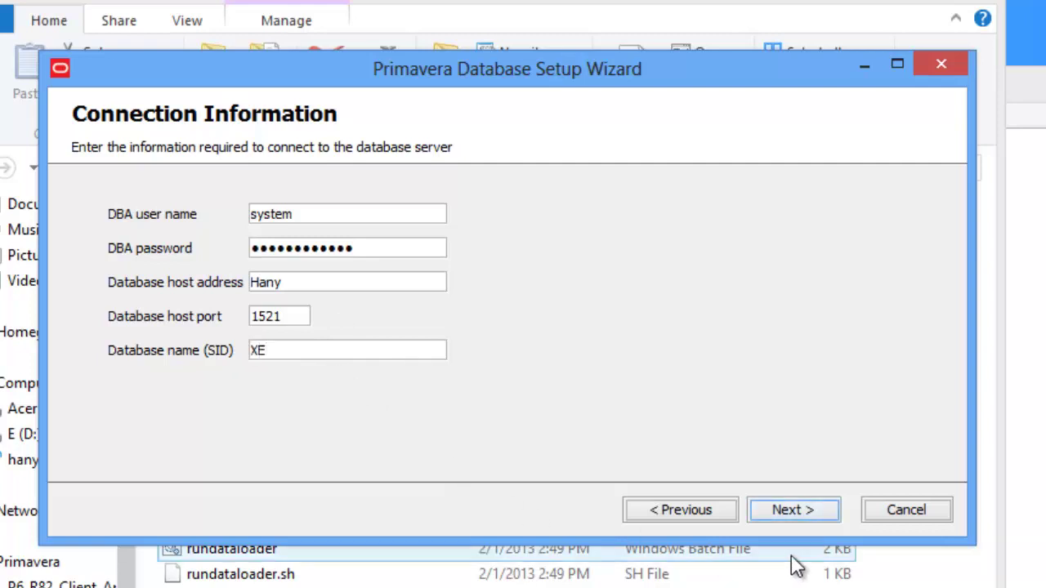
left_click(798, 510)
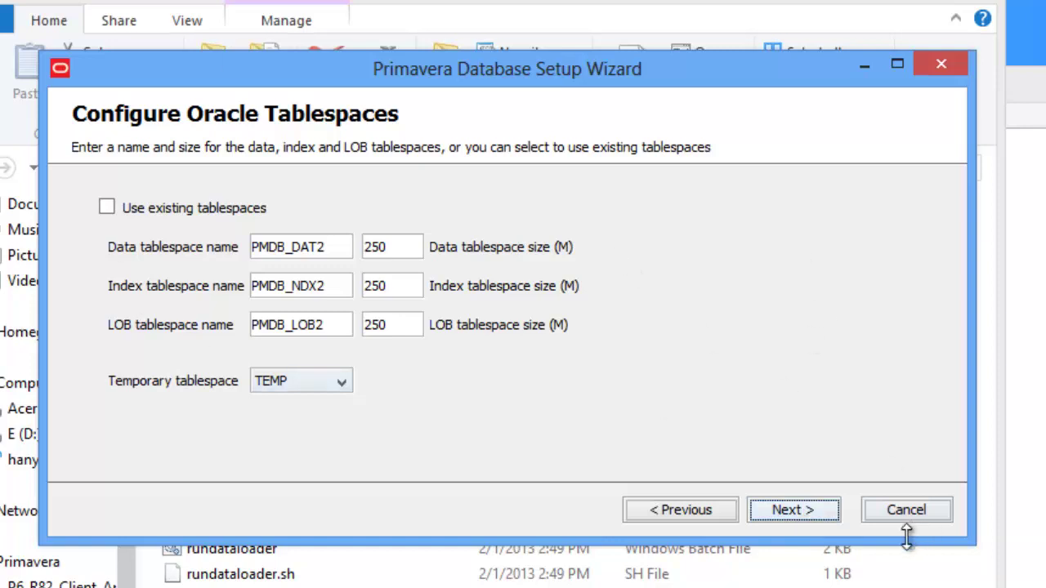
Create the Oracle tablespaces using the default names and 250 MB sizes
left_click(803, 514)
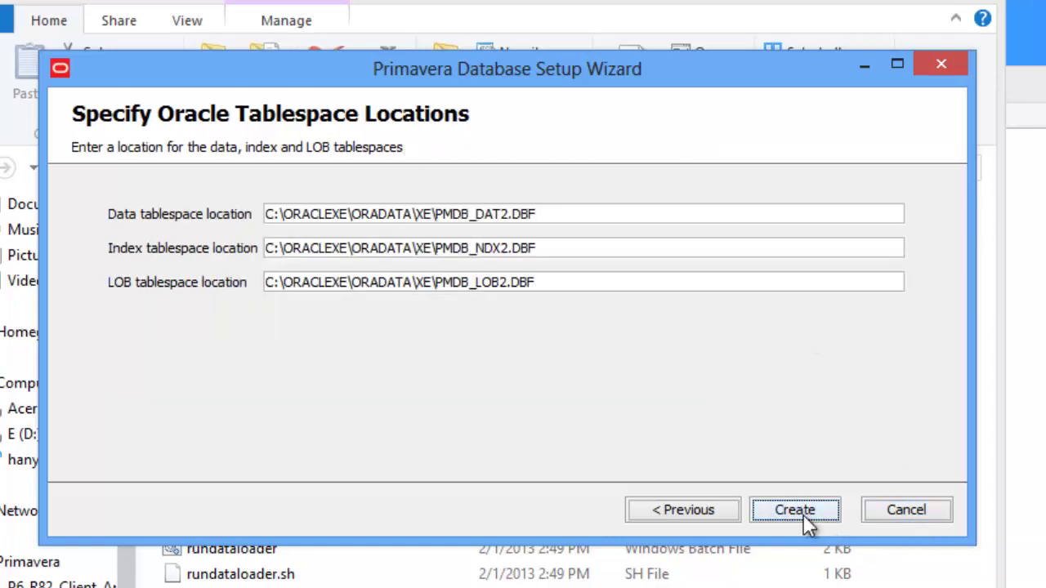
left_click(803, 515)
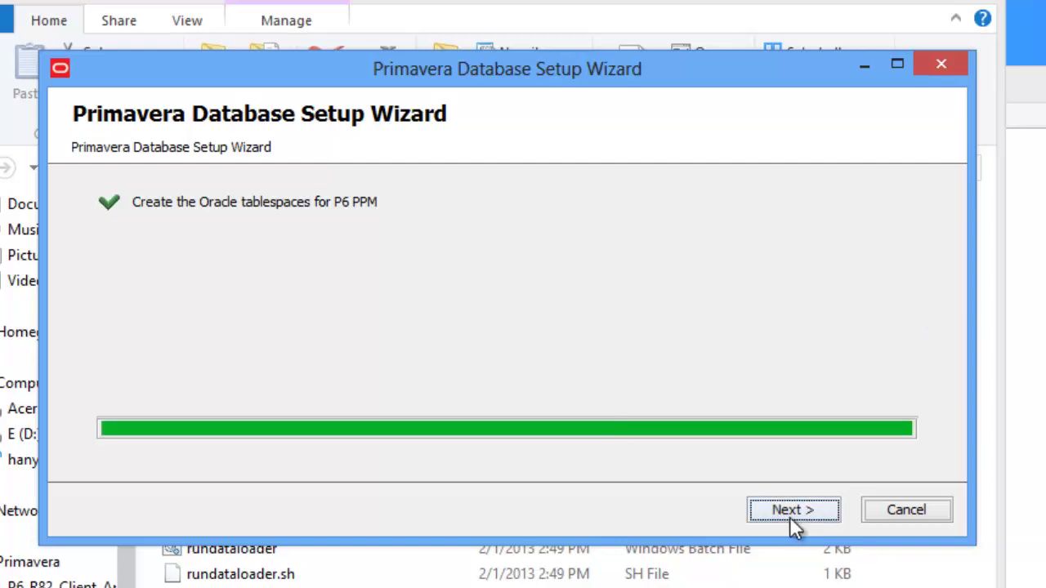
left_click(790, 509)
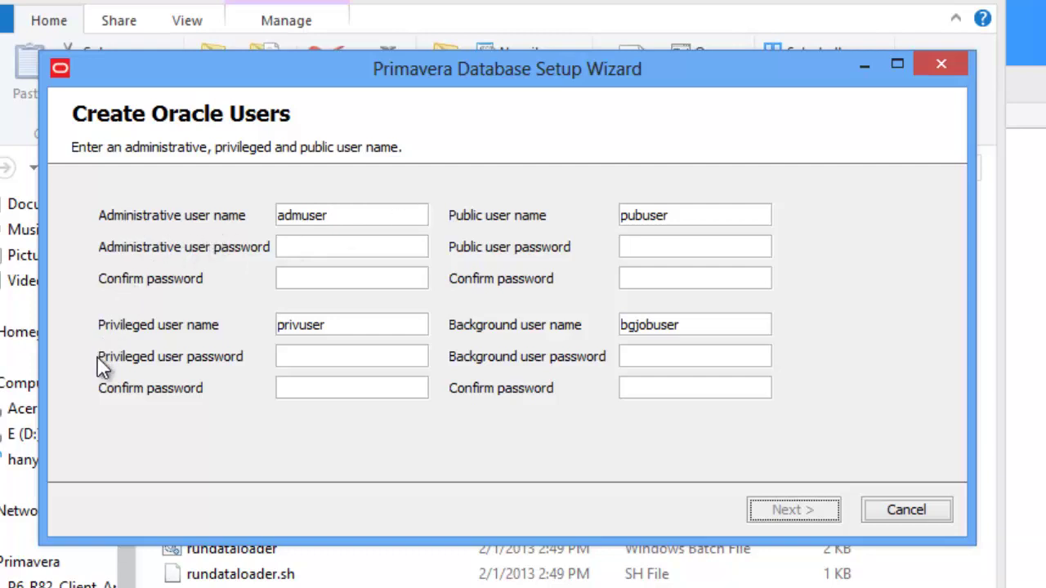
double_click(324, 227)
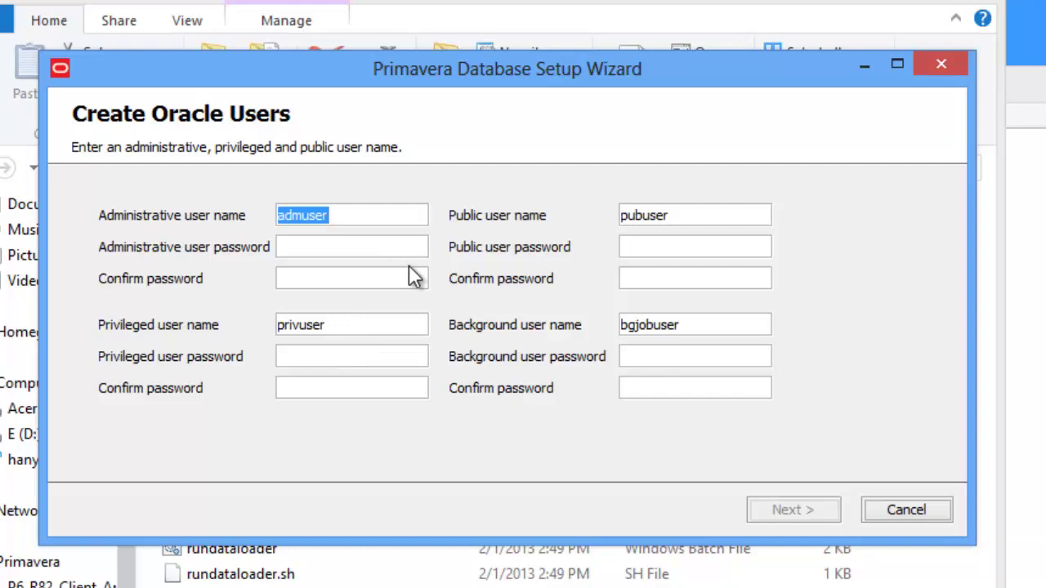
left_click(329, 247)
left_click(313, 279)
type("admuser")
double_click(299, 327)
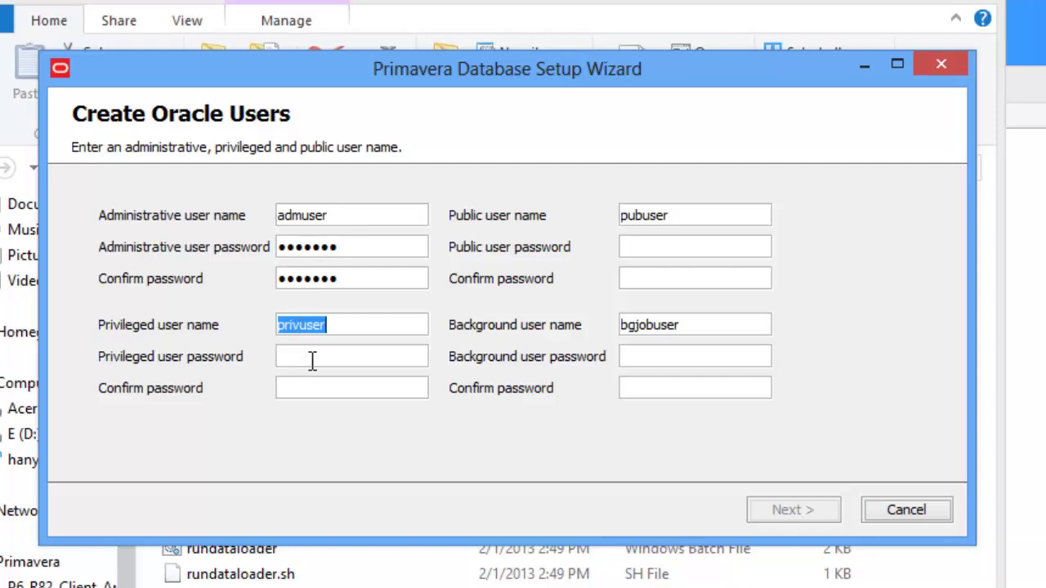
left_click(310, 359)
type("privuser")
left_click(317, 390)
type("privuser")
Enter passwords for pubuser ('pubuser') and bgjobuser ('bgjobuser'), then select the privuser name
double_click(675, 215)
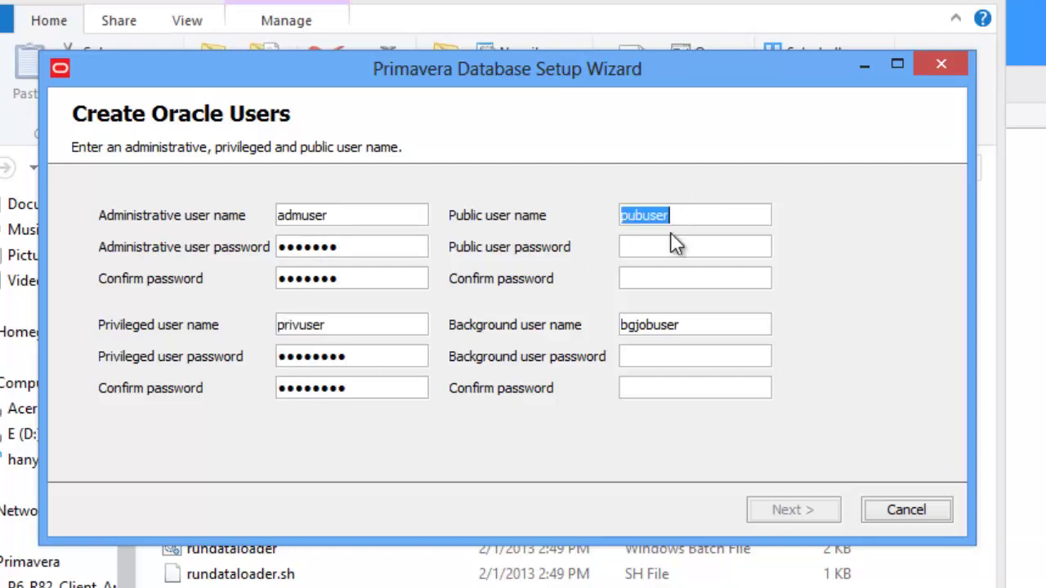
left_click(672, 246)
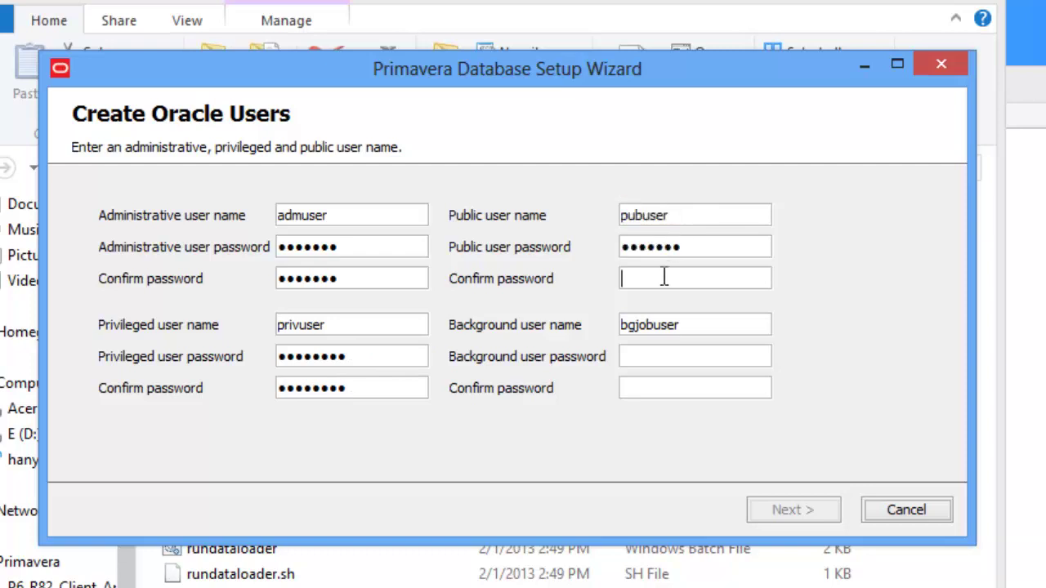
double_click(666, 325)
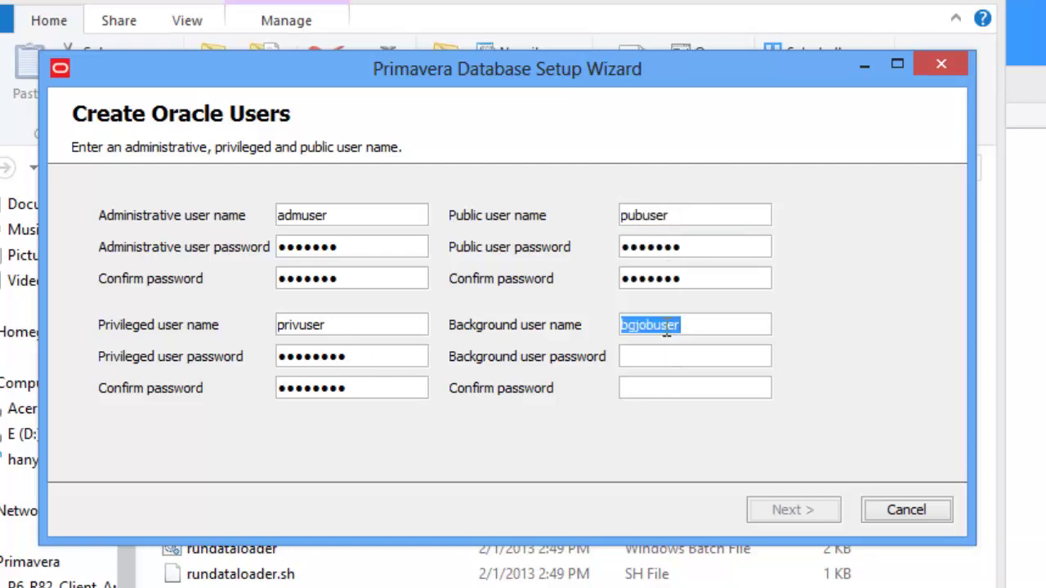
left_click(665, 367)
type("bgjobuser")
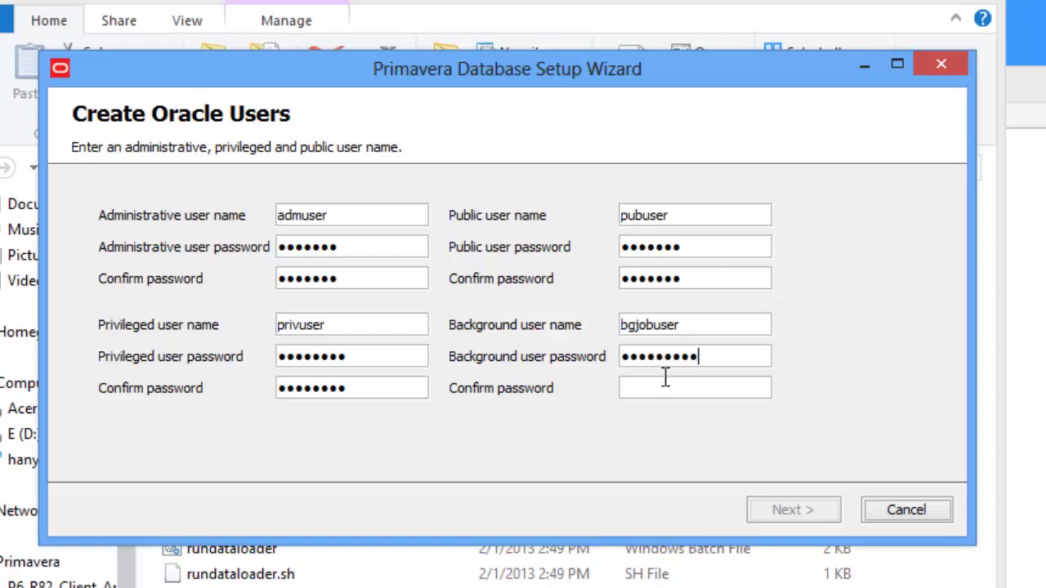
left_click(664, 381)
type("bgjobuser")
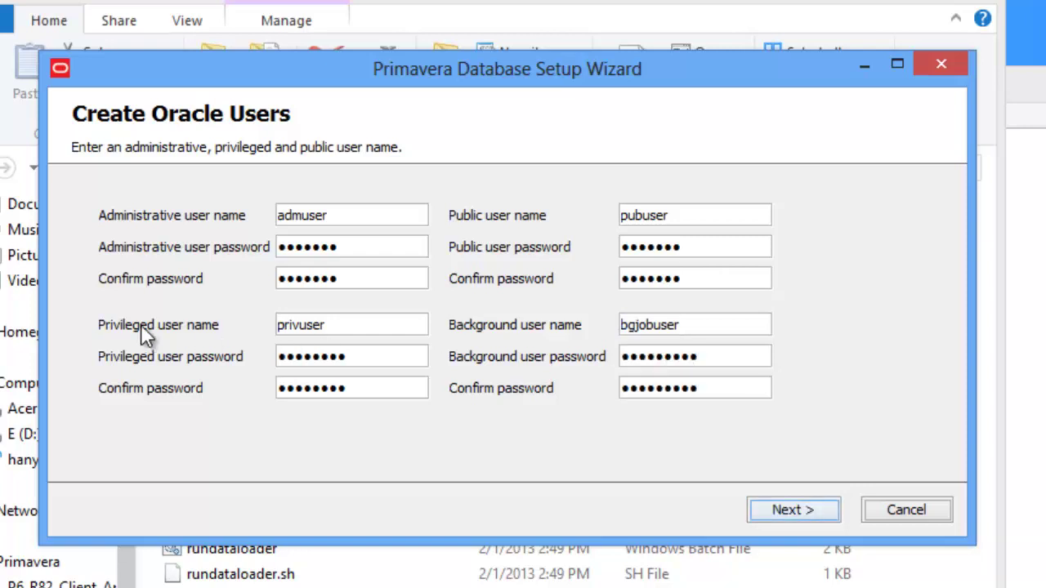
double_click(310, 326)
key("ctrl+c")
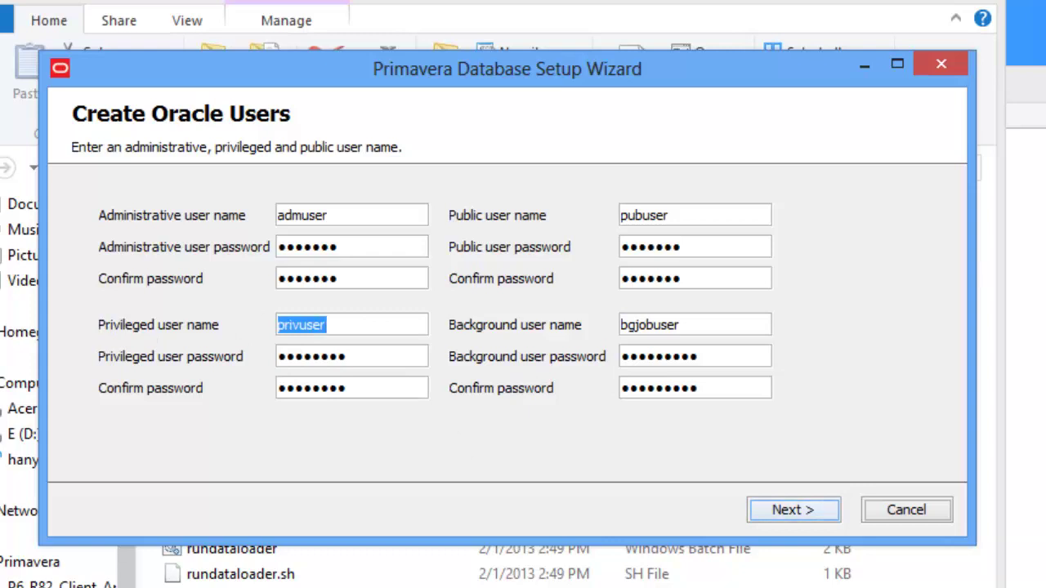
key("alt+Tab")
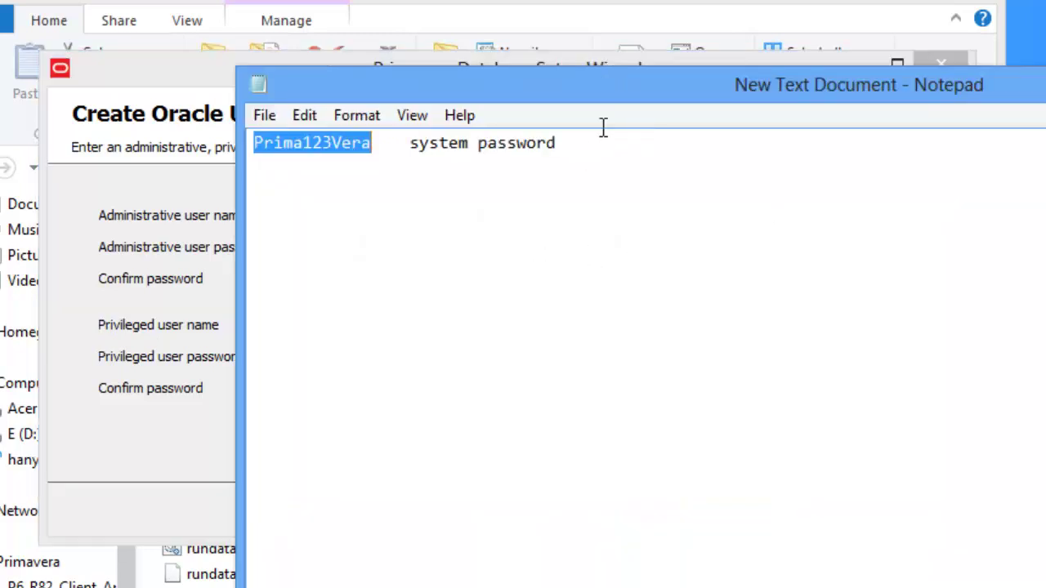
left_click(608, 157)
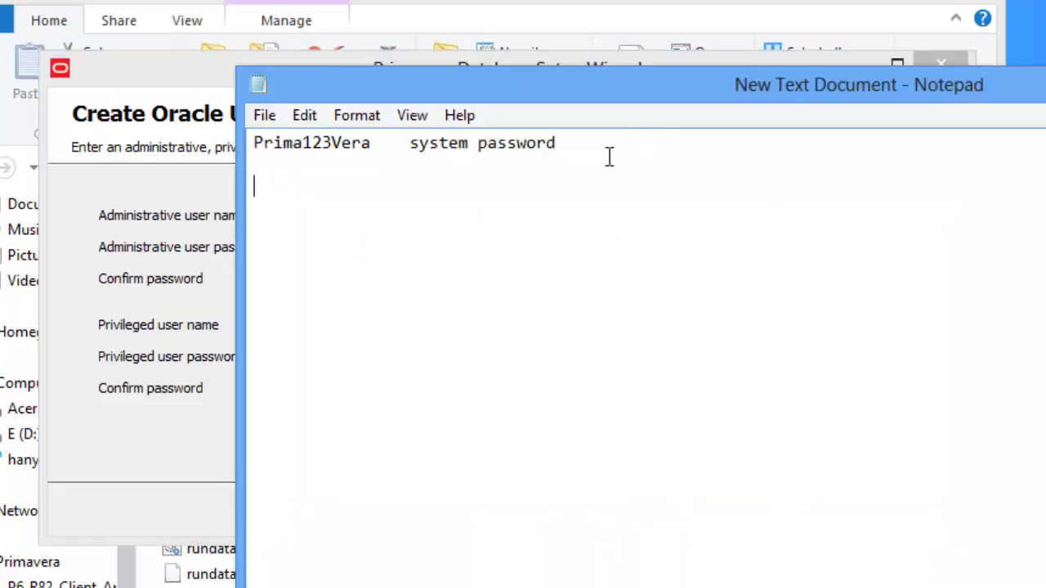
key("Return")
key("Return")
key("ctrl+v")
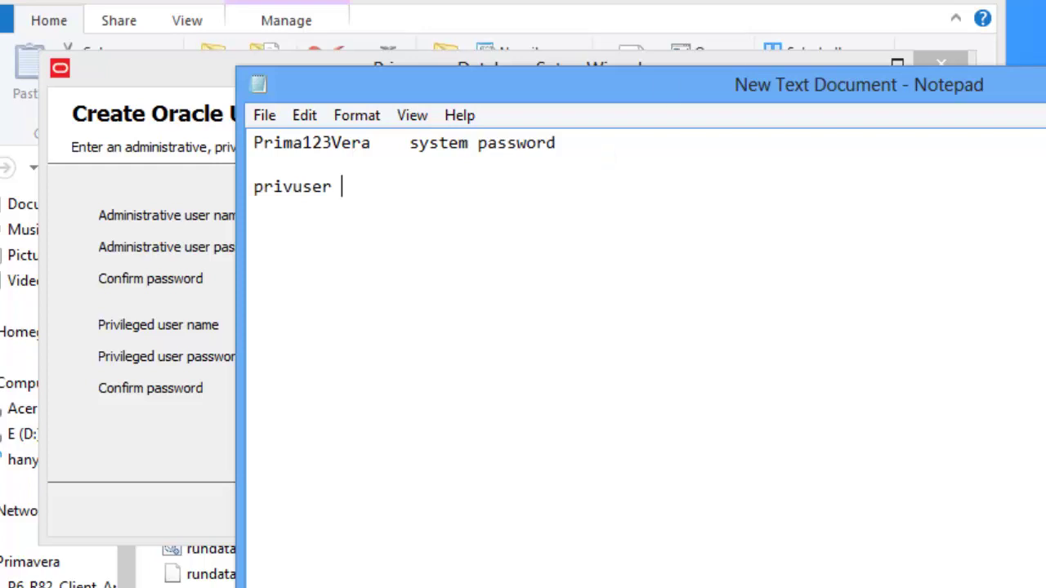
left_click(1041, 84)
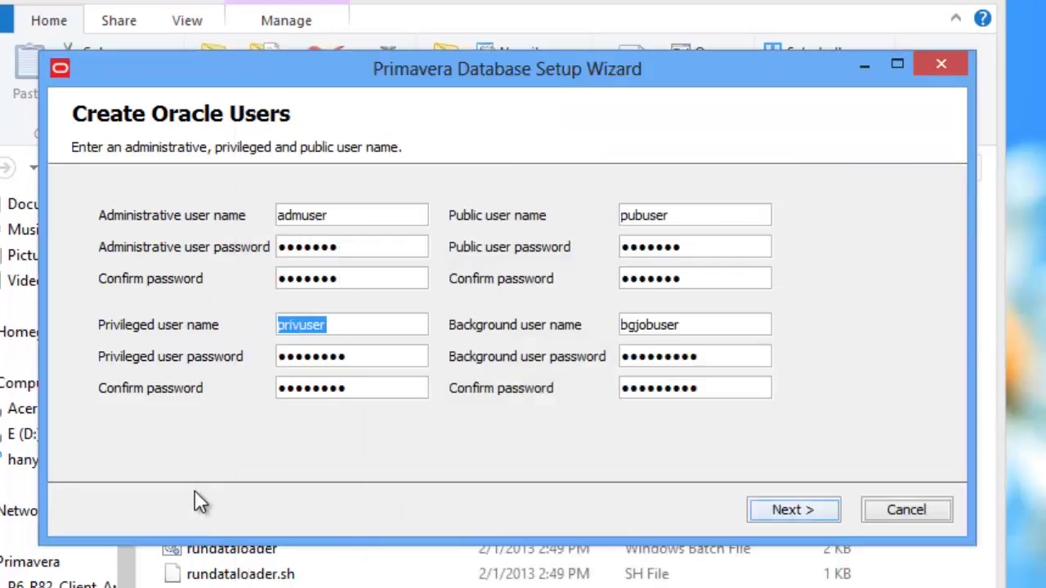
Move on to Configuration Options and select the admin user's password field
left_click(800, 509)
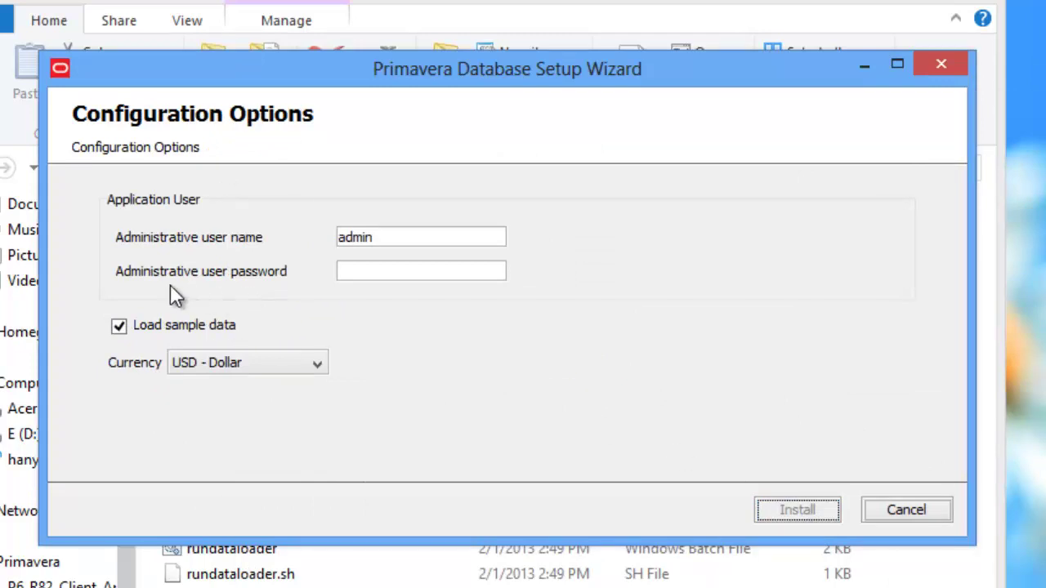
double_click(398, 238)
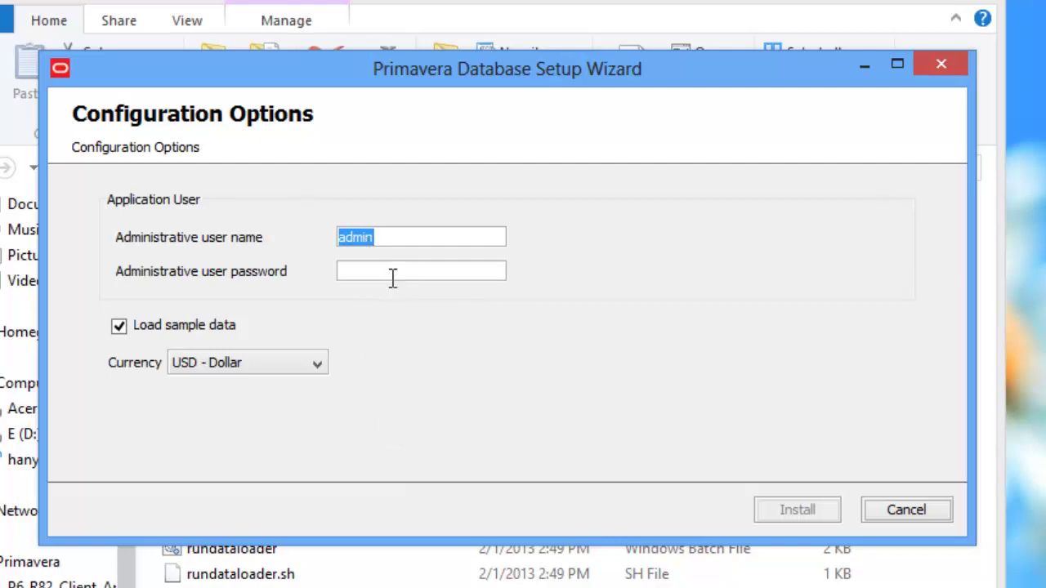
left_click(392, 272)
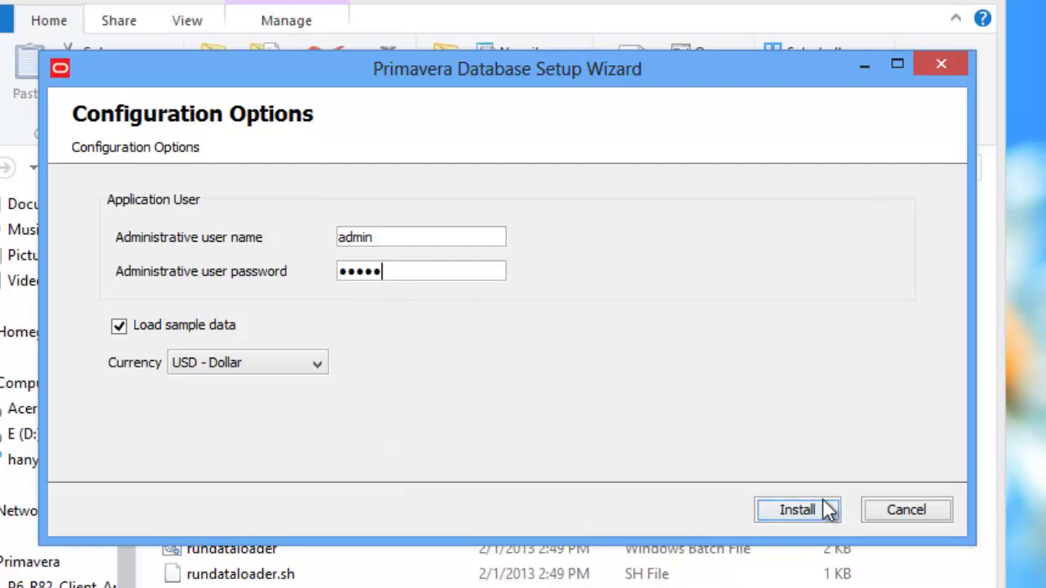
left_click(828, 509)
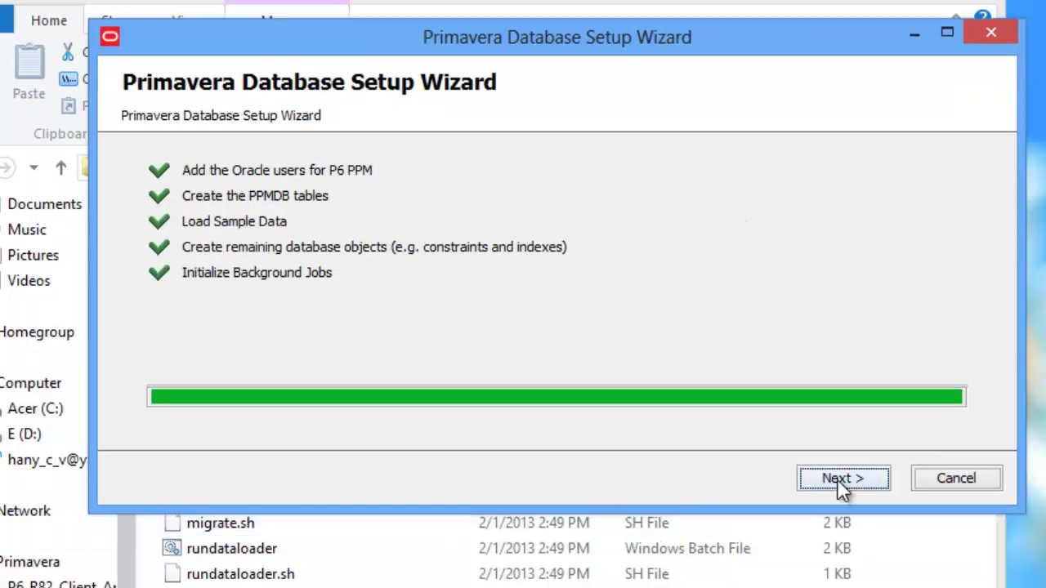
left_click(837, 479)
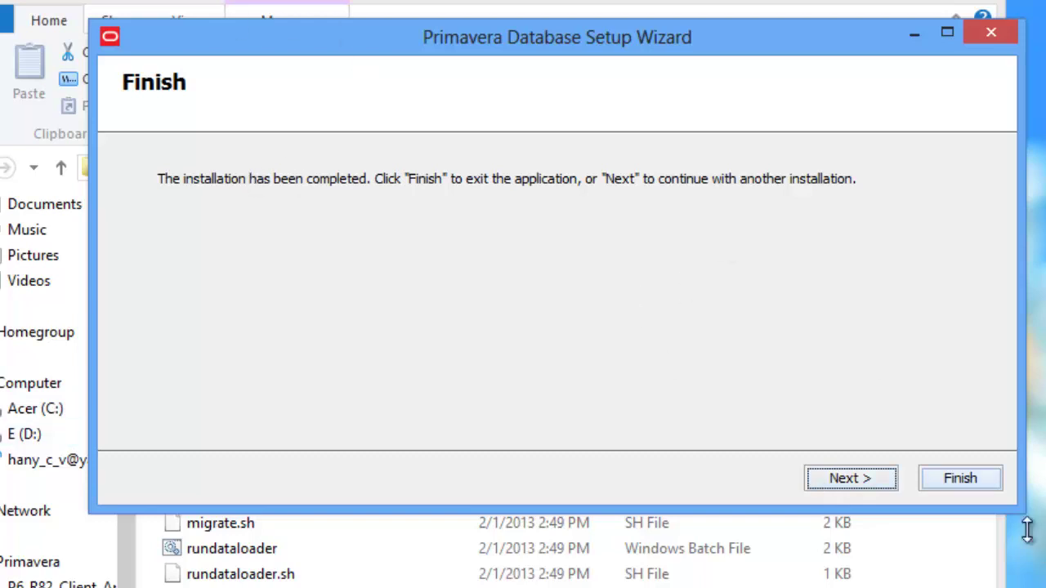
left_click(968, 485)
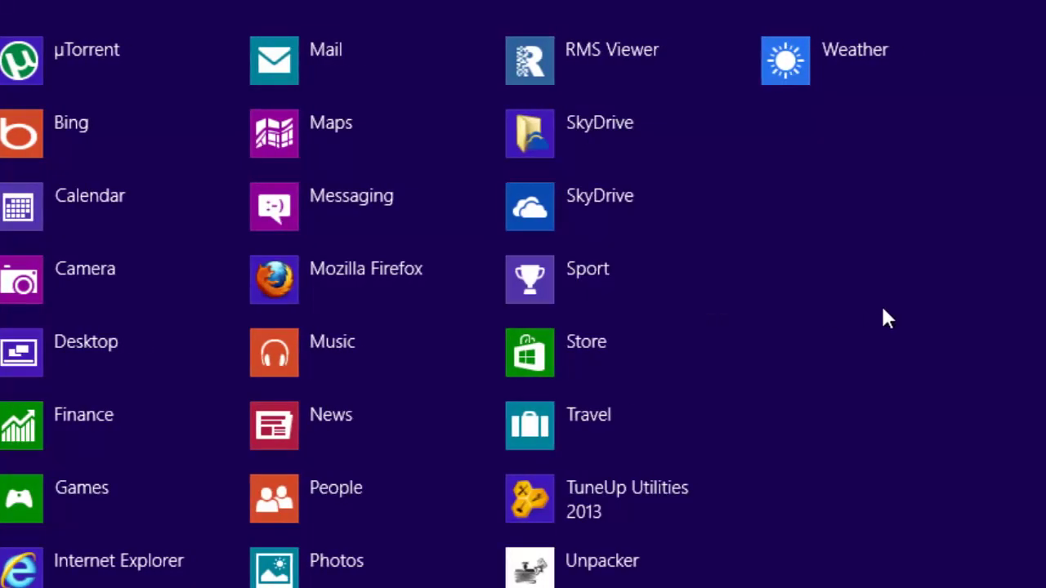
Launch P6 Professional from All Apps and configure PMDB, keeping its alias and Oracle driver
scroll(945, 321, "down", 3)
scroll(997, 409, "down", 3)
scroll(817, 466, "down", 3)
left_click(660, 567)
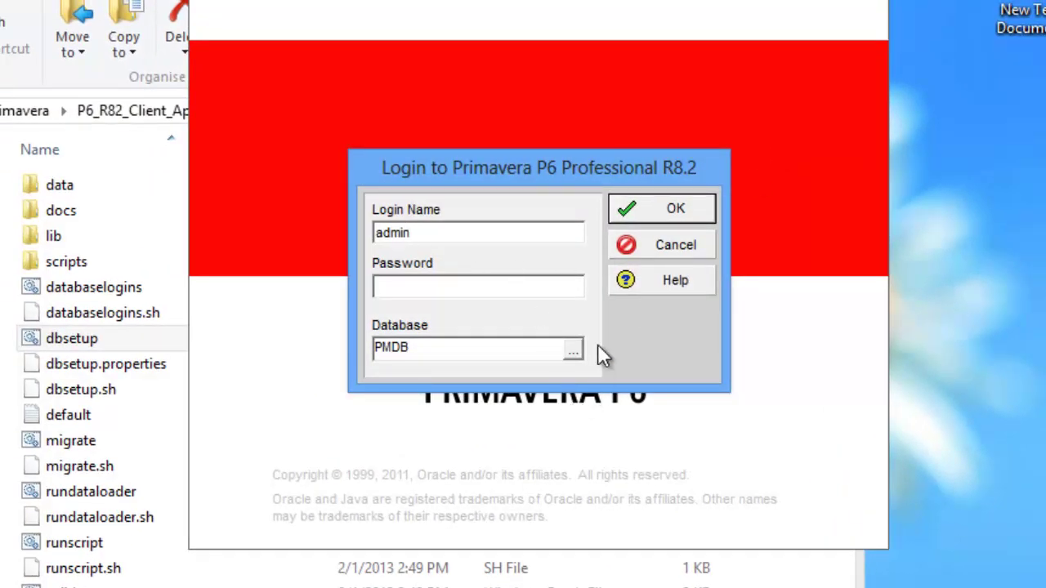
left_click(575, 350)
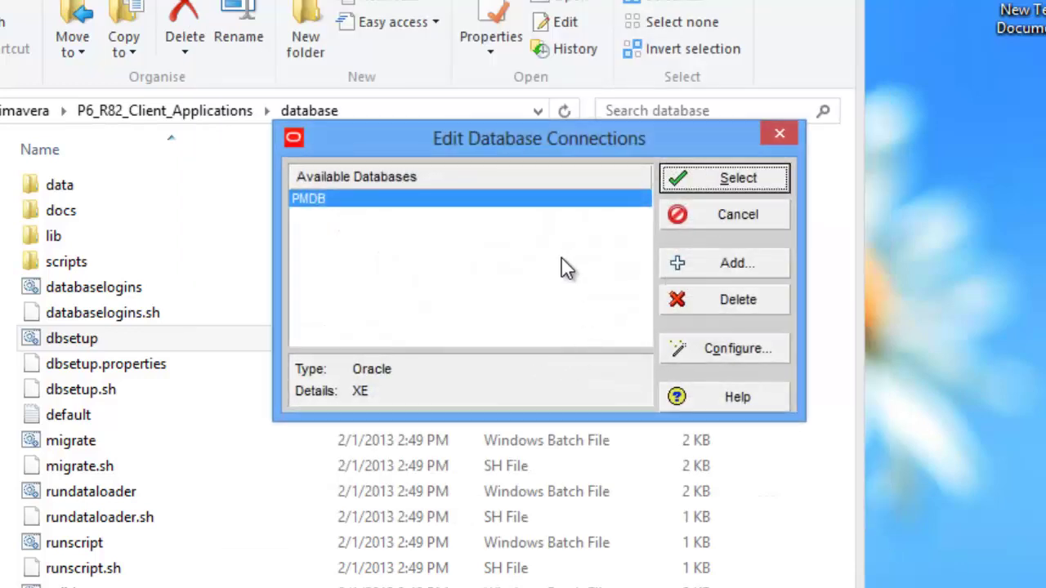
left_click(768, 348)
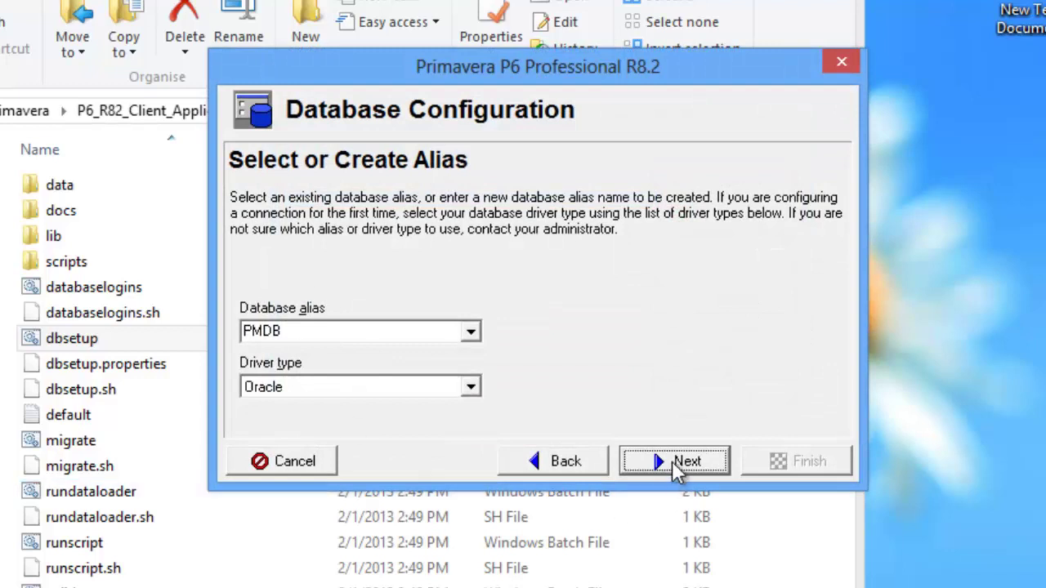
left_click(677, 463)
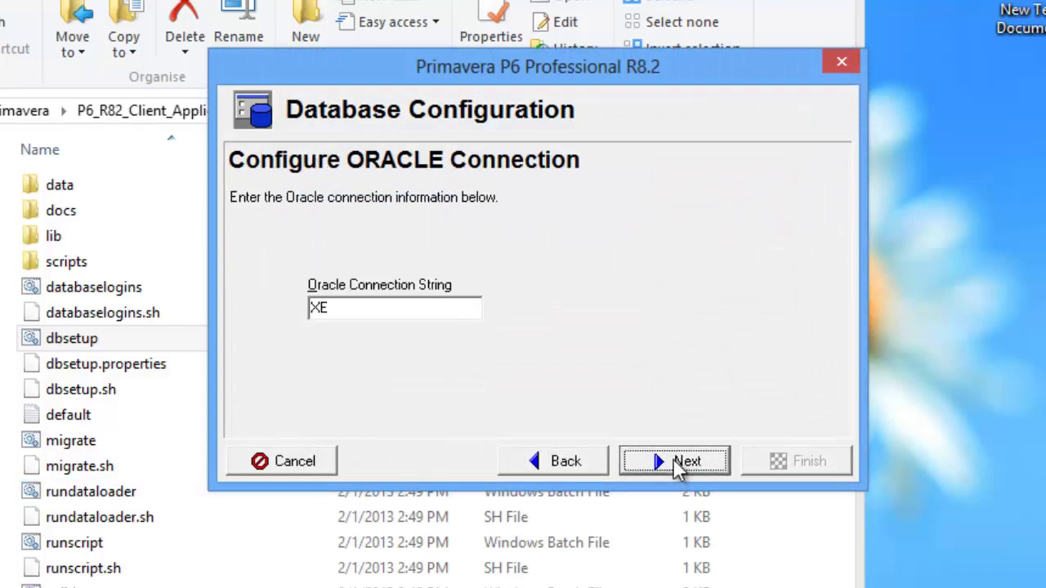
Accept the XE connection string and copy 'privuser' from the saved notes
left_click(675, 463)
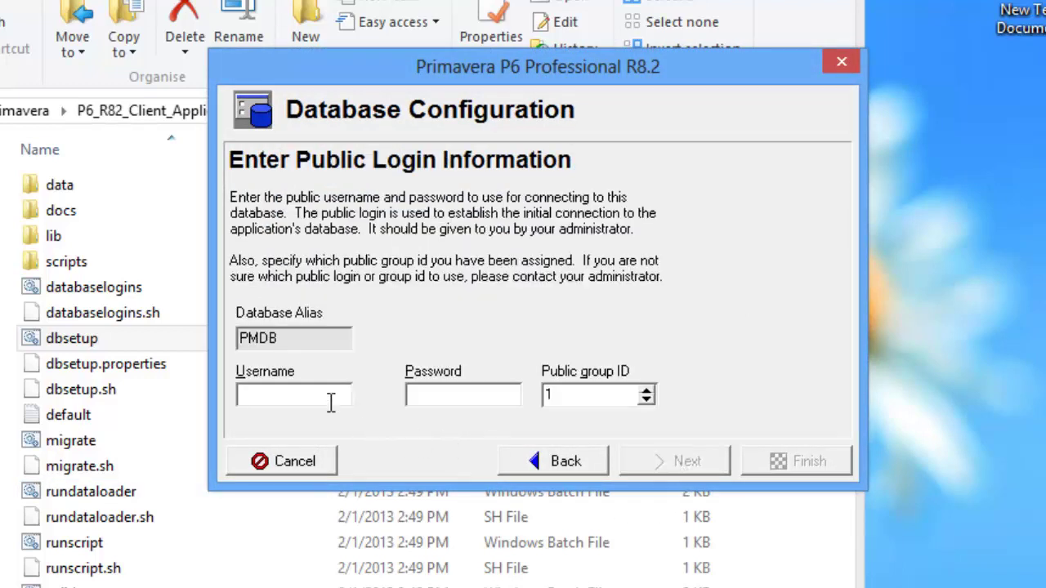
key("alt+Tab")
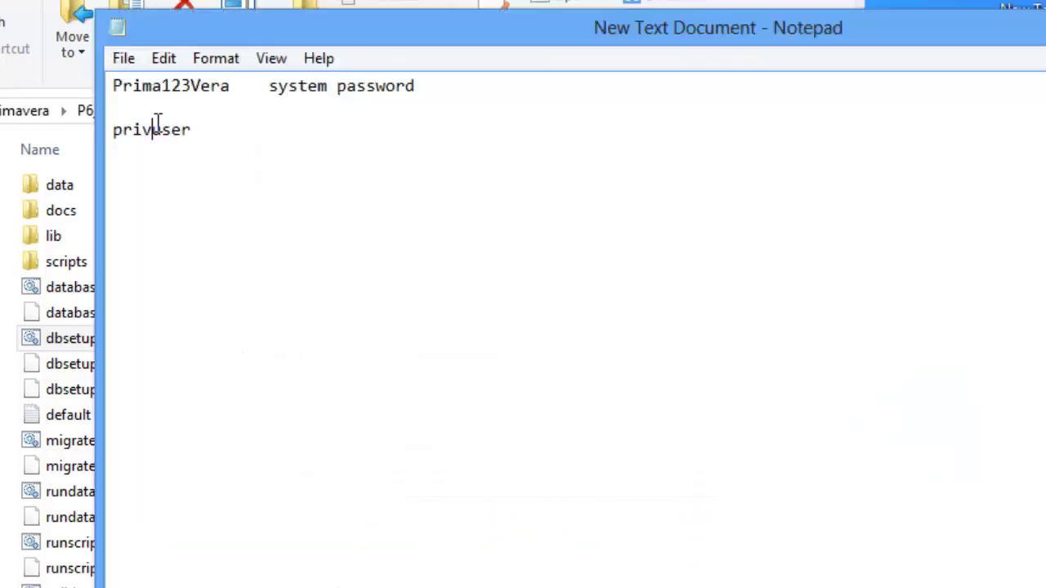
double_click(157, 126)
left_click(210, 129)
left_click_drag(192, 128, 114, 119)
right_click(137, 129)
left_click(204, 206)
key("alt+Tab")
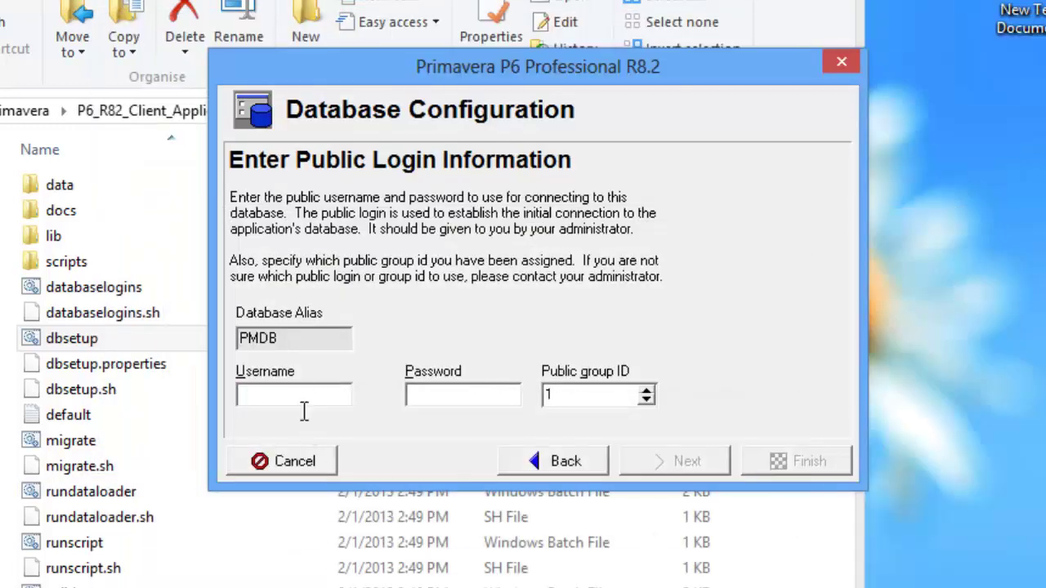
right_click(294, 390)
left_click(294, 392)
right_click(295, 393)
left_click(350, 158)
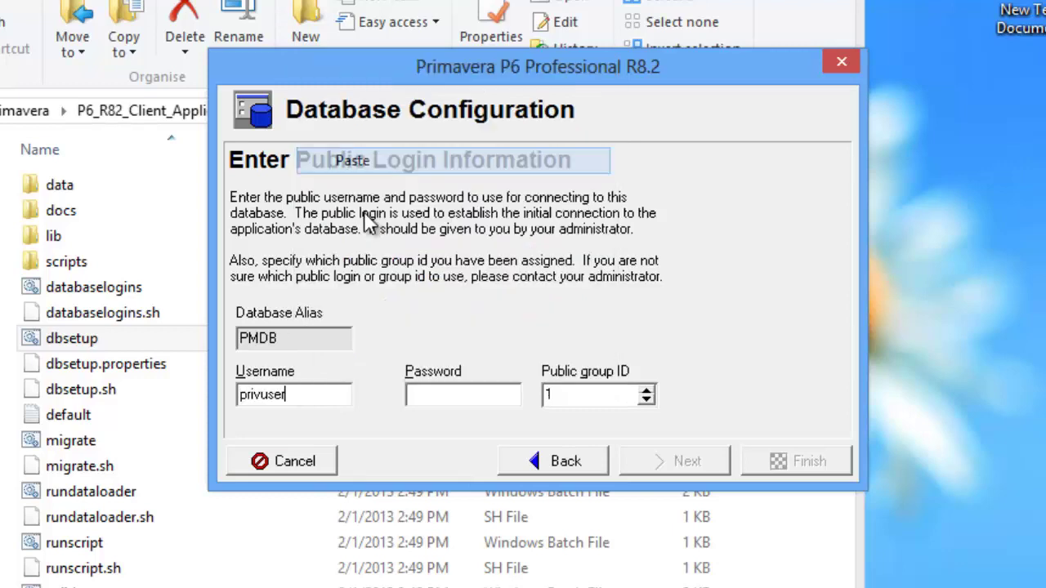
right_click(443, 399)
left_click(539, 505)
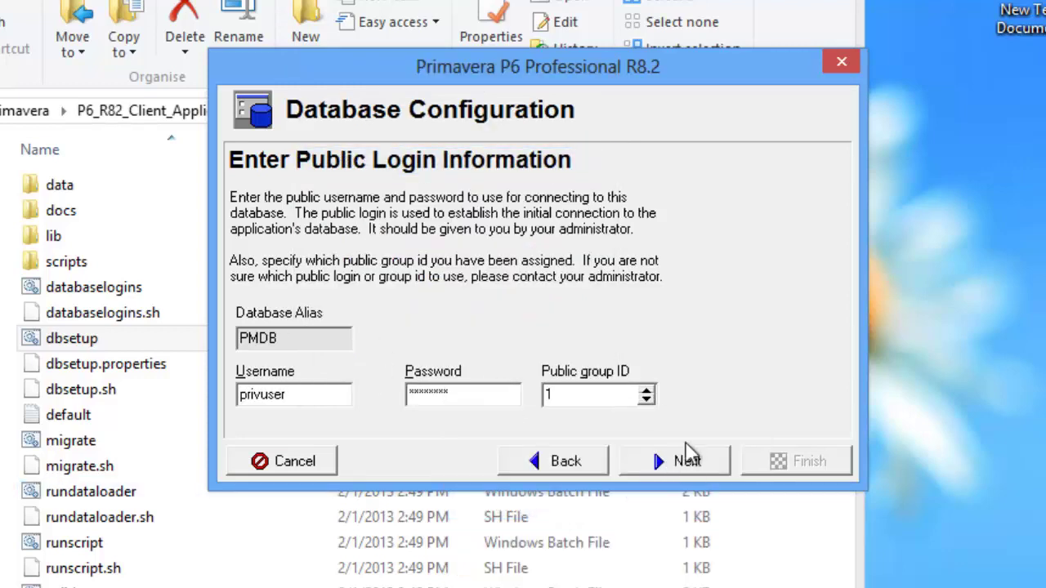
left_click(689, 471)
left_click(689, 471)
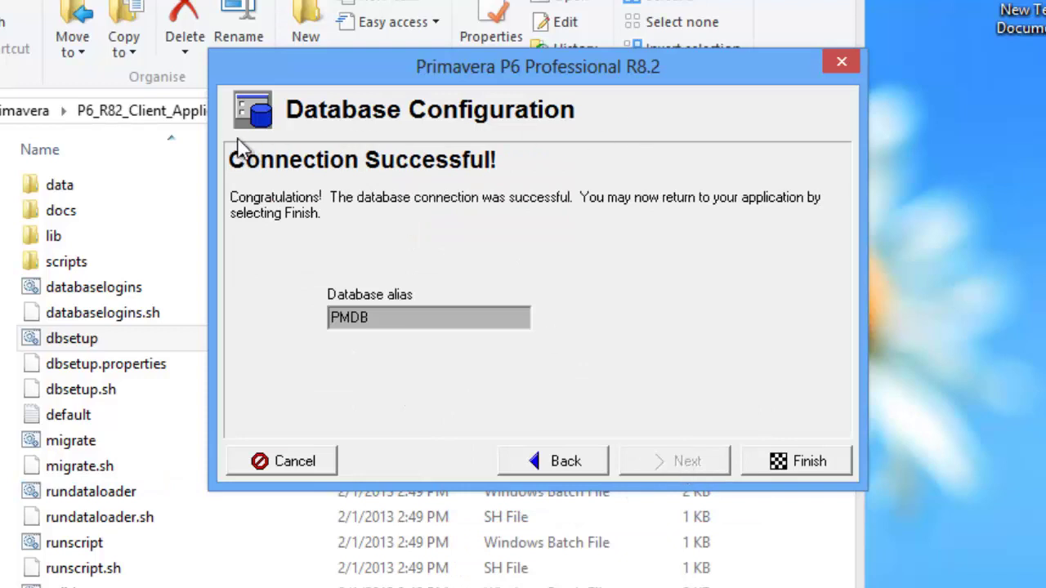
left_click(807, 461)
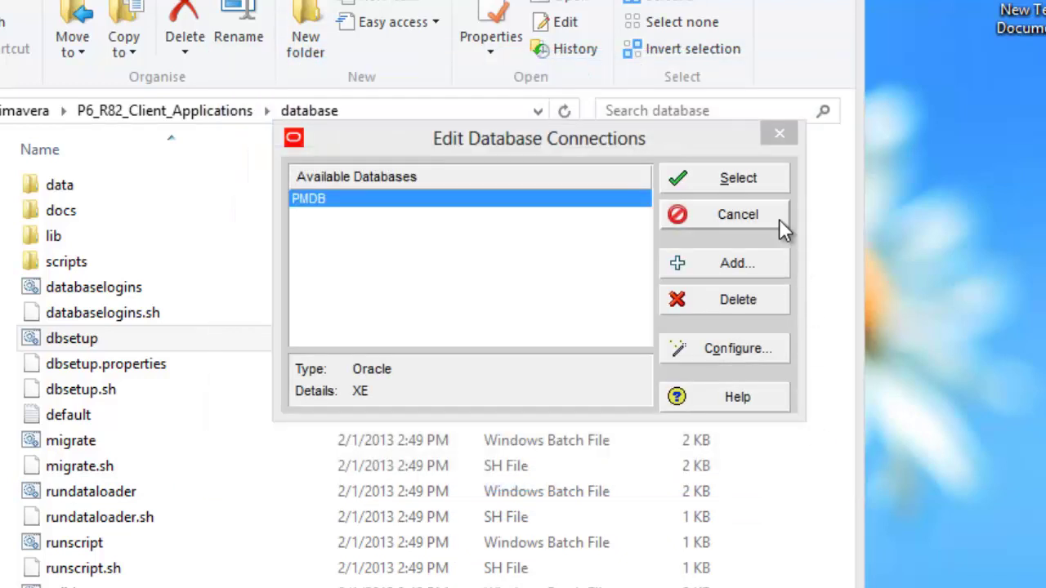
Close the database connection list and copy the login name 'admin'
left_click(781, 135)
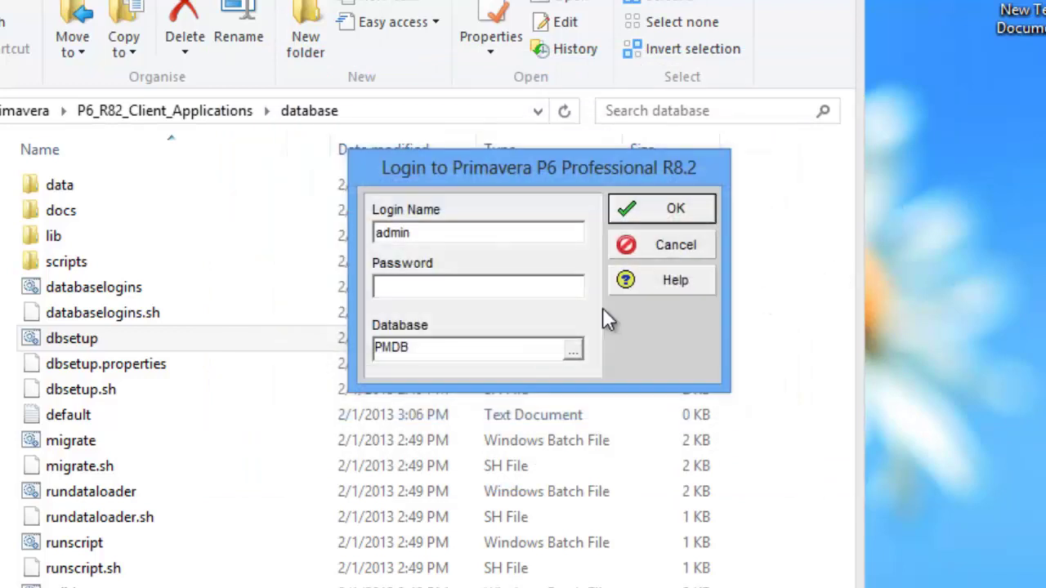
double_click(445, 237)
right_click(472, 237)
left_click(511, 317)
left_click(466, 282)
right_click(467, 282)
left_click(525, 384)
left_click(658, 209)
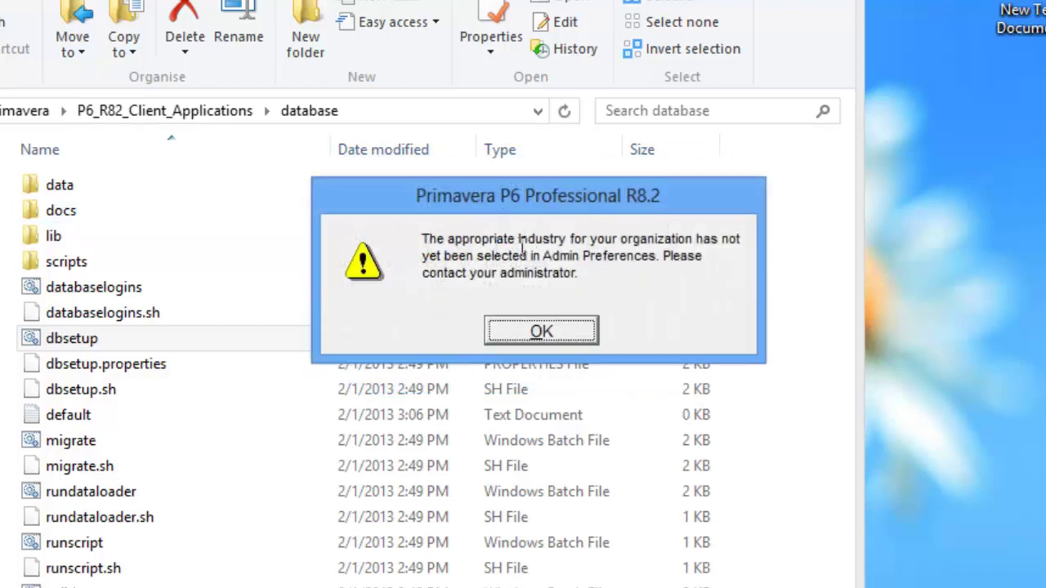
left_click(561, 332)
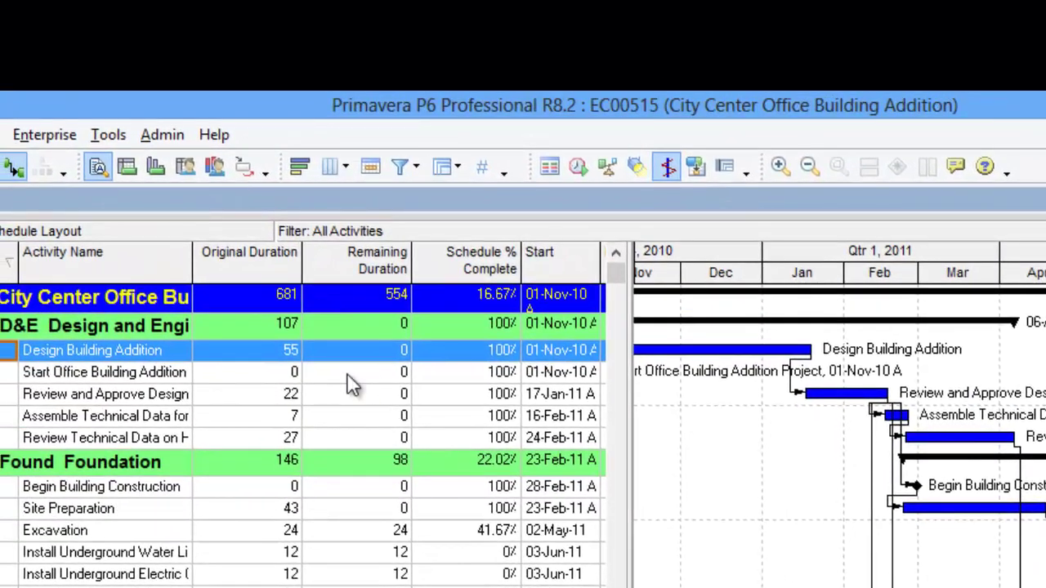
Choose Engineering and Construction as the industry in Admin Preferences and acknowledge the change notice
left_click(144, 134)
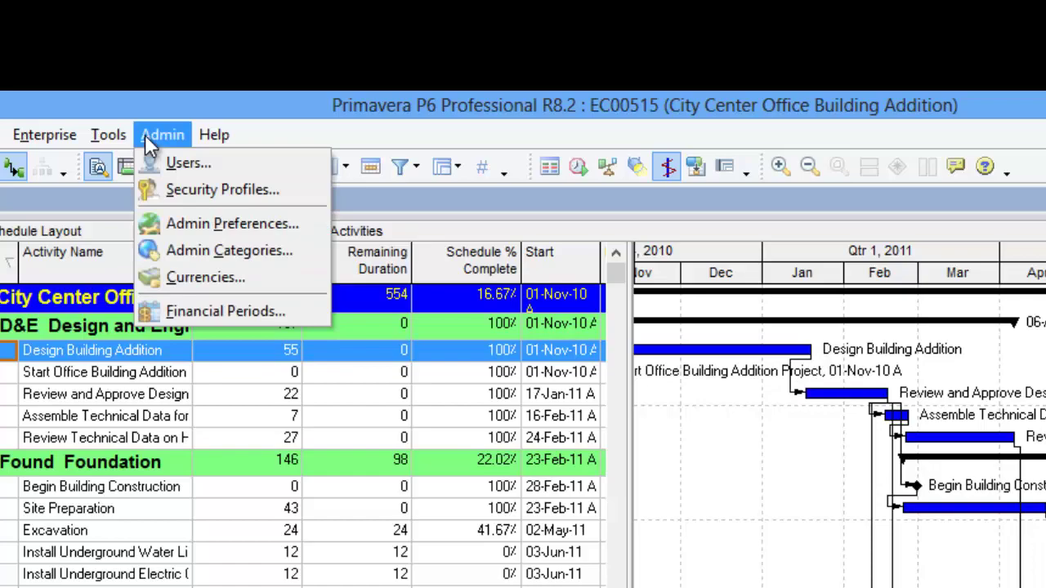
left_click(232, 223)
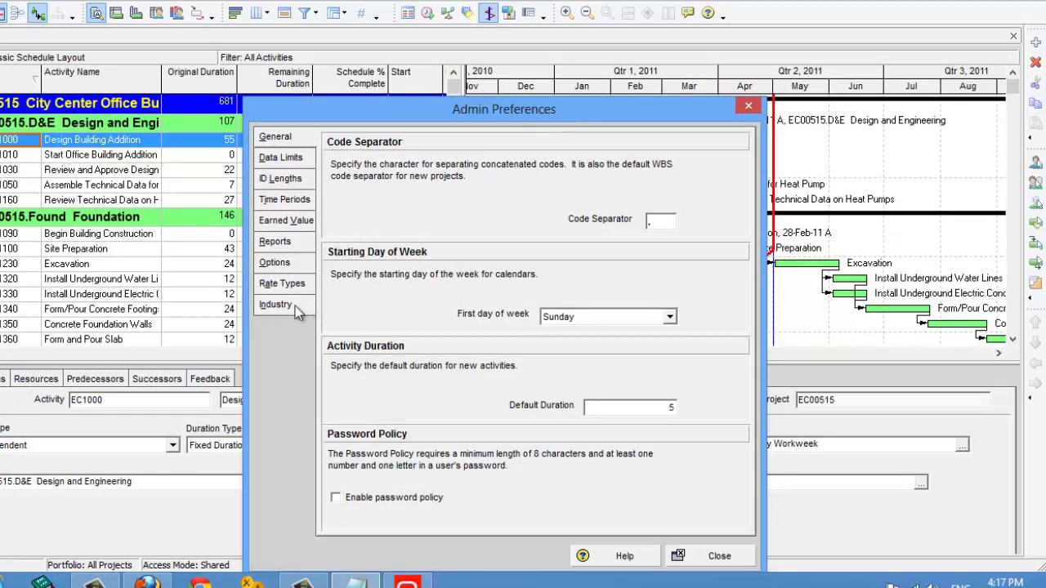
left_click(295, 306)
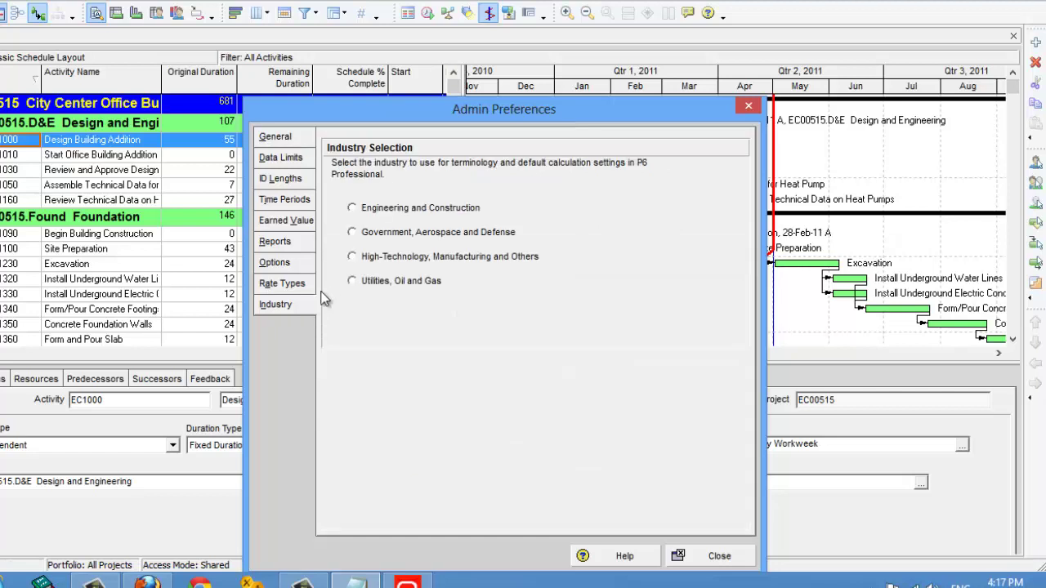
left_click(352, 208)
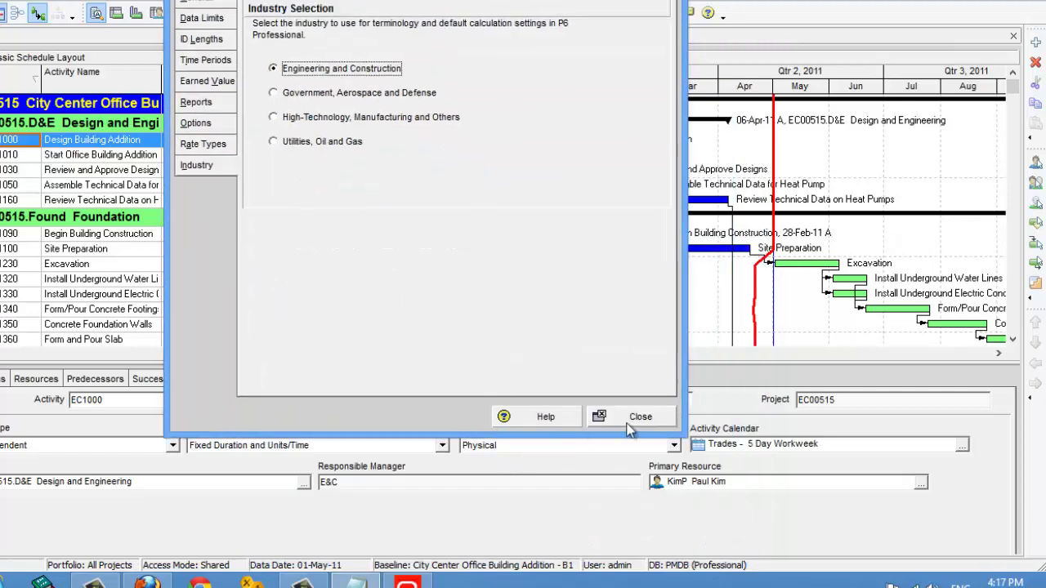
left_click(629, 423)
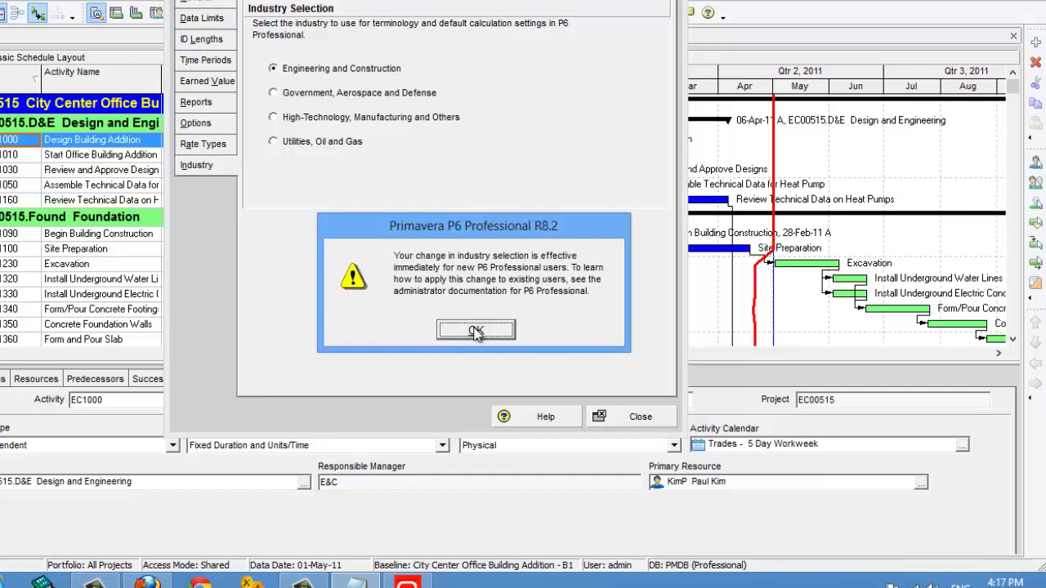
left_click(476, 331)
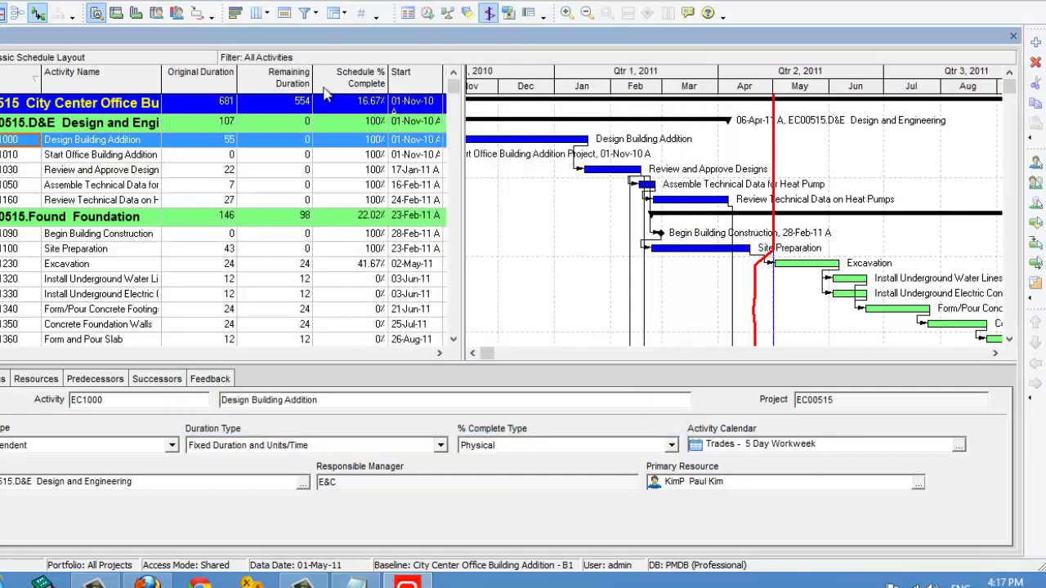